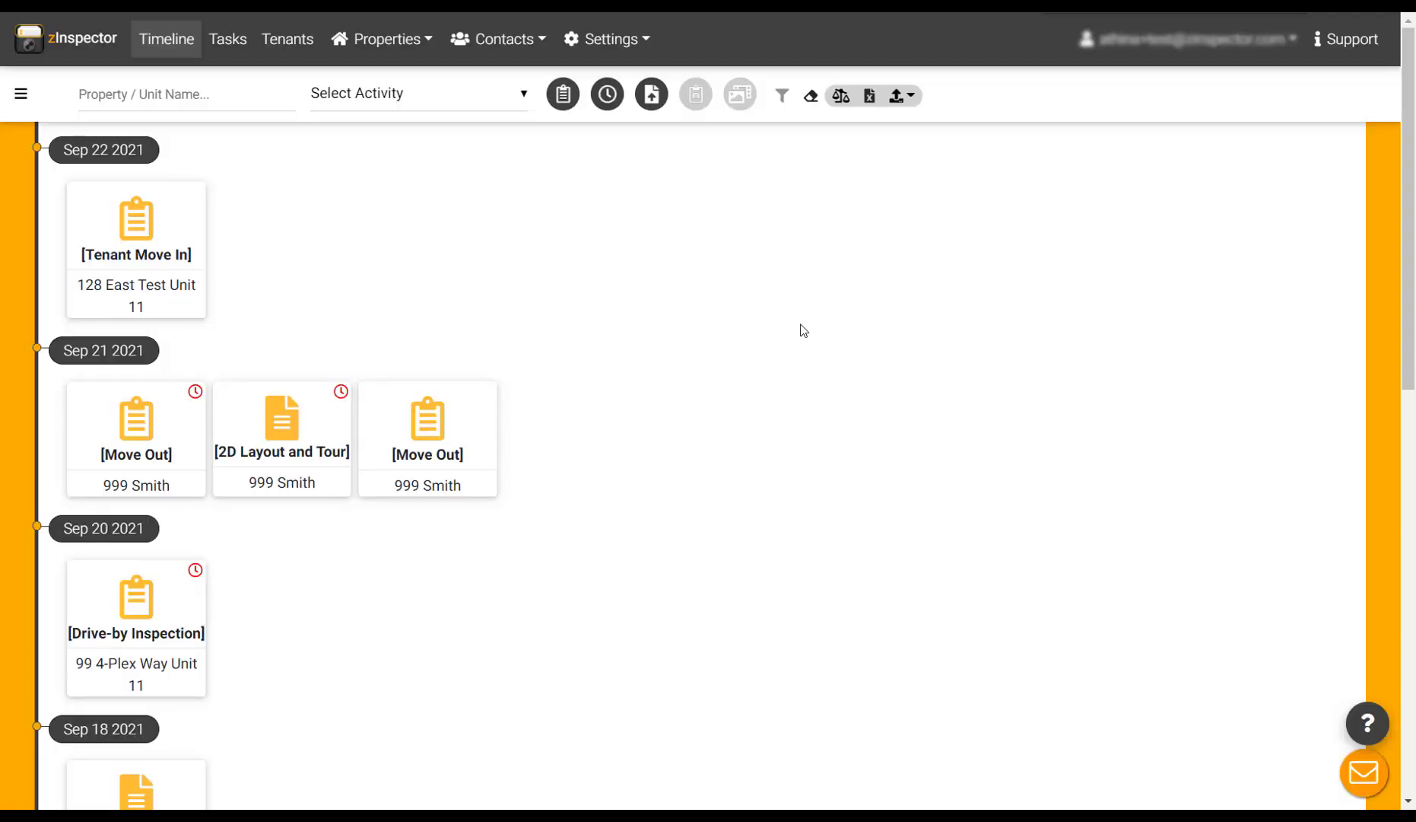
# Step: Go to Admin Settings and open App Builder under Tenant Settings
pyautogui.click(608, 39)
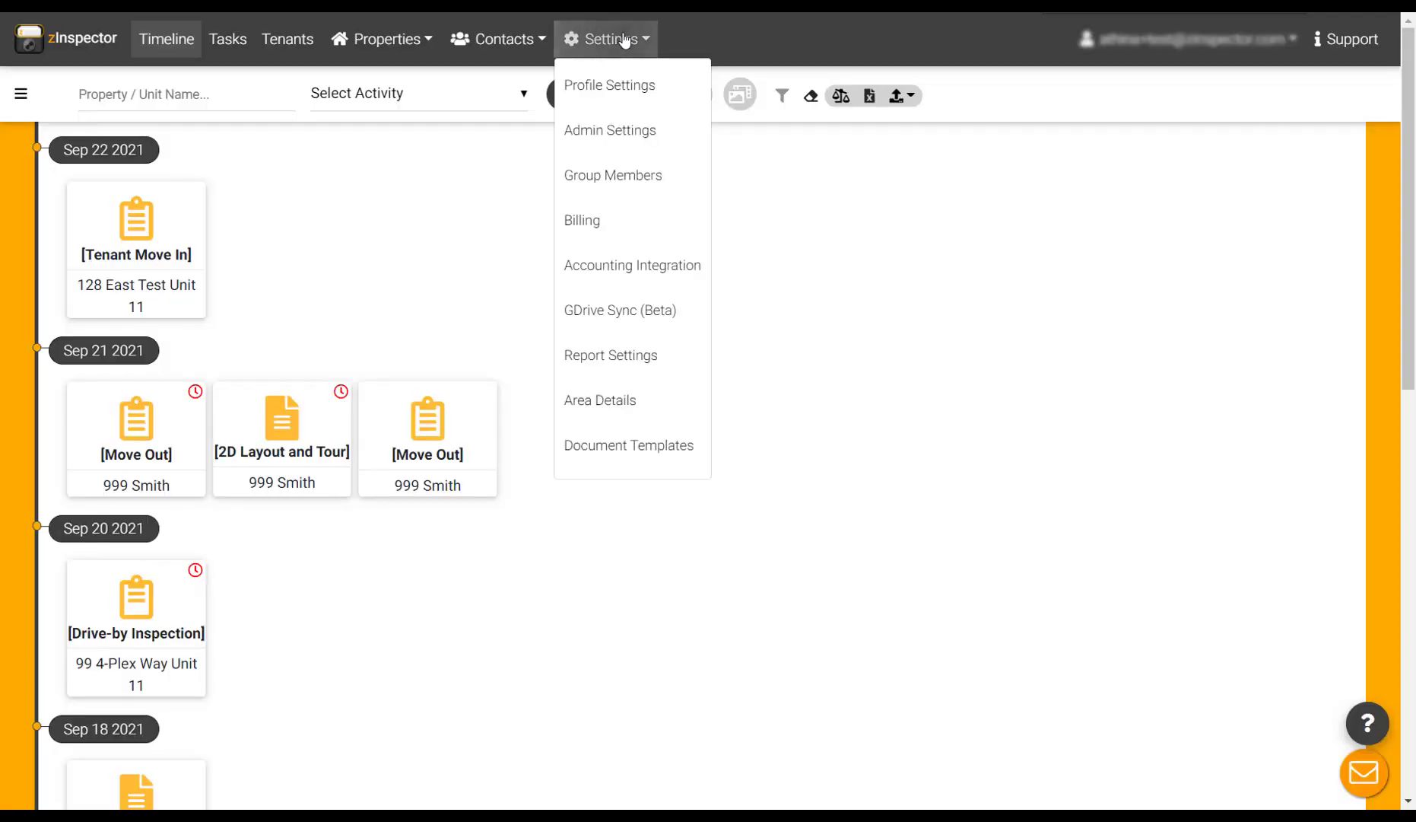
pyautogui.click(616, 136)
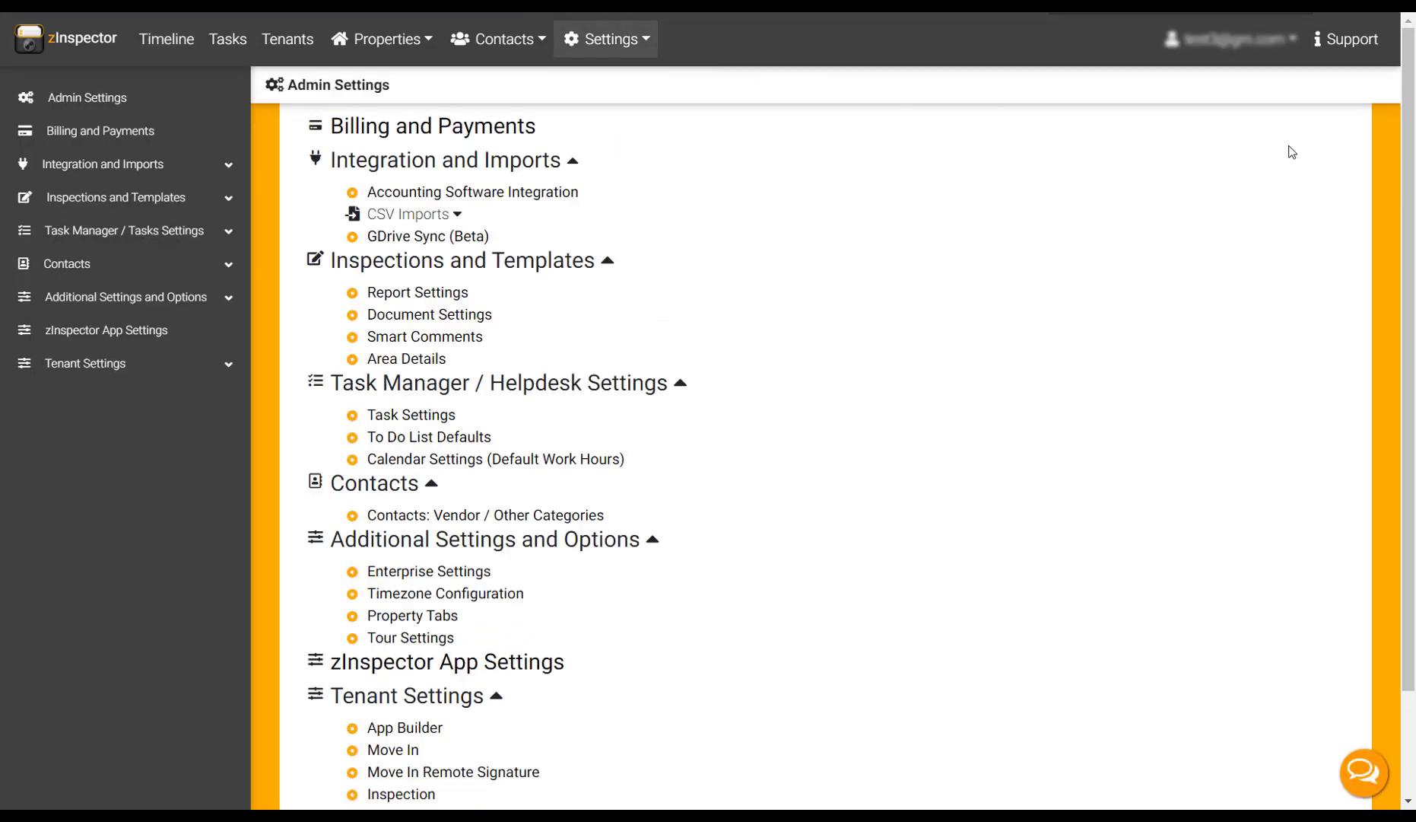
pyautogui.scroll(-2, 1413, 155)
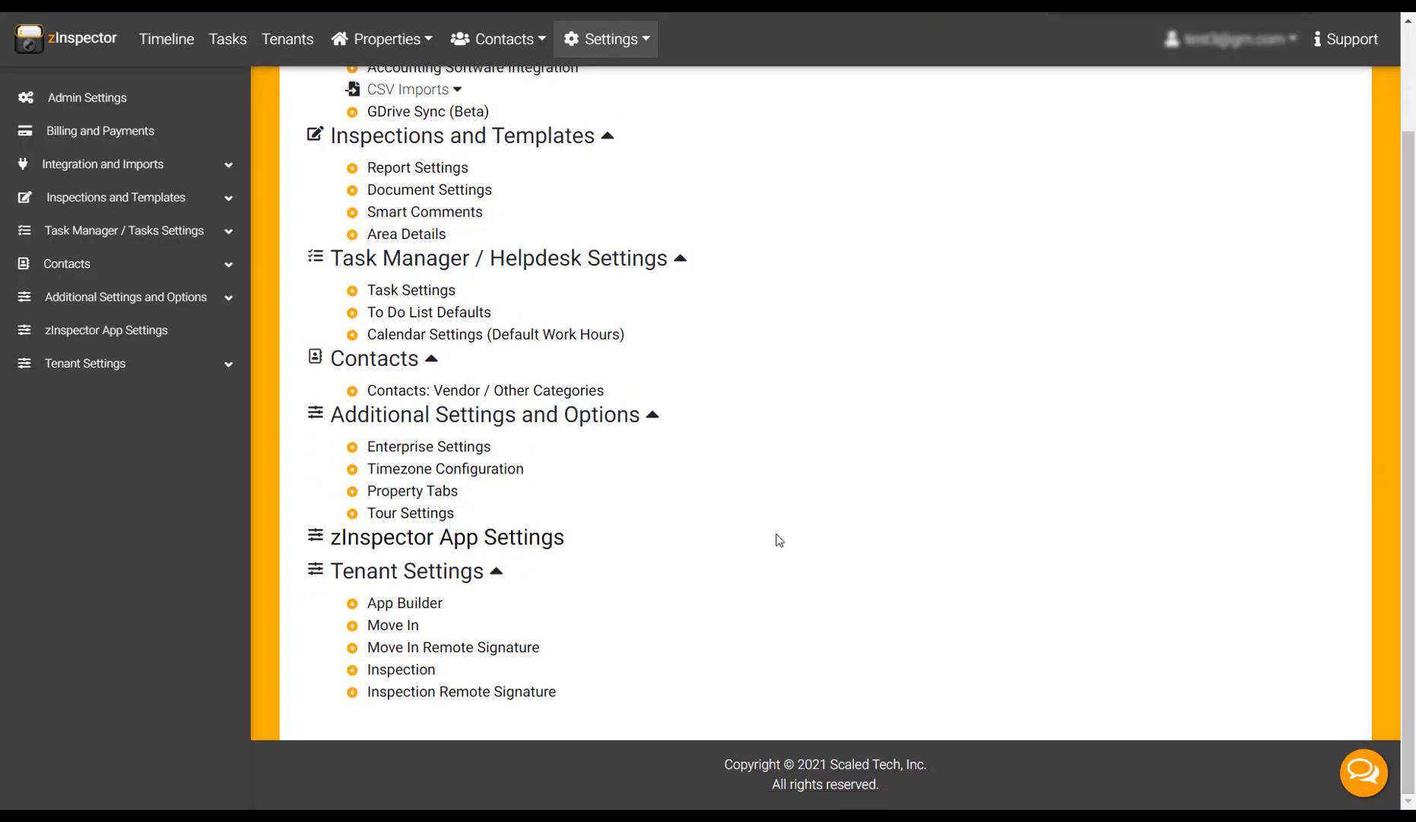
pyautogui.click(419, 611)
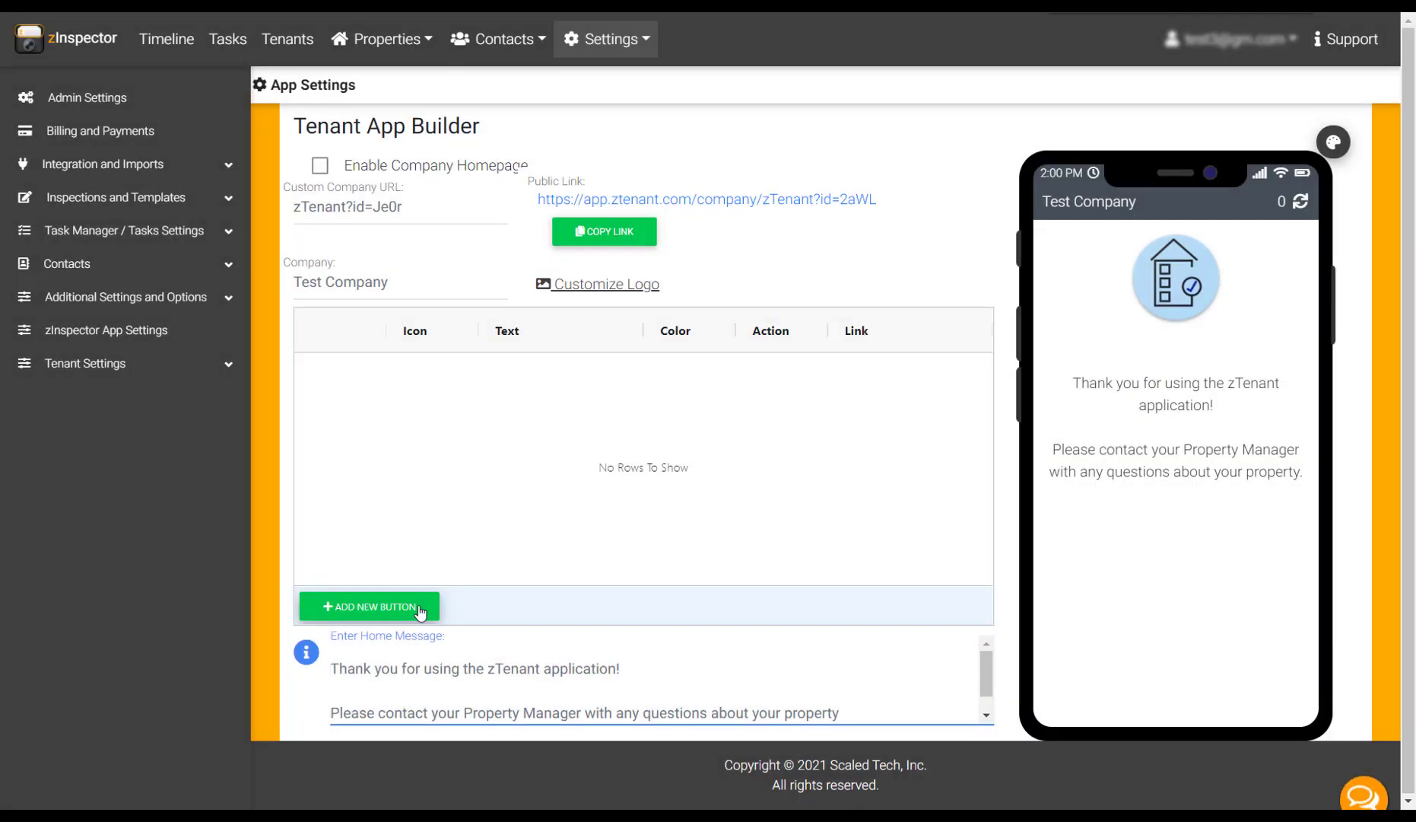
# Step: Change the company name to 'Great Property Management' and the custom company URL to greatpm
pyautogui.click(606, 285)
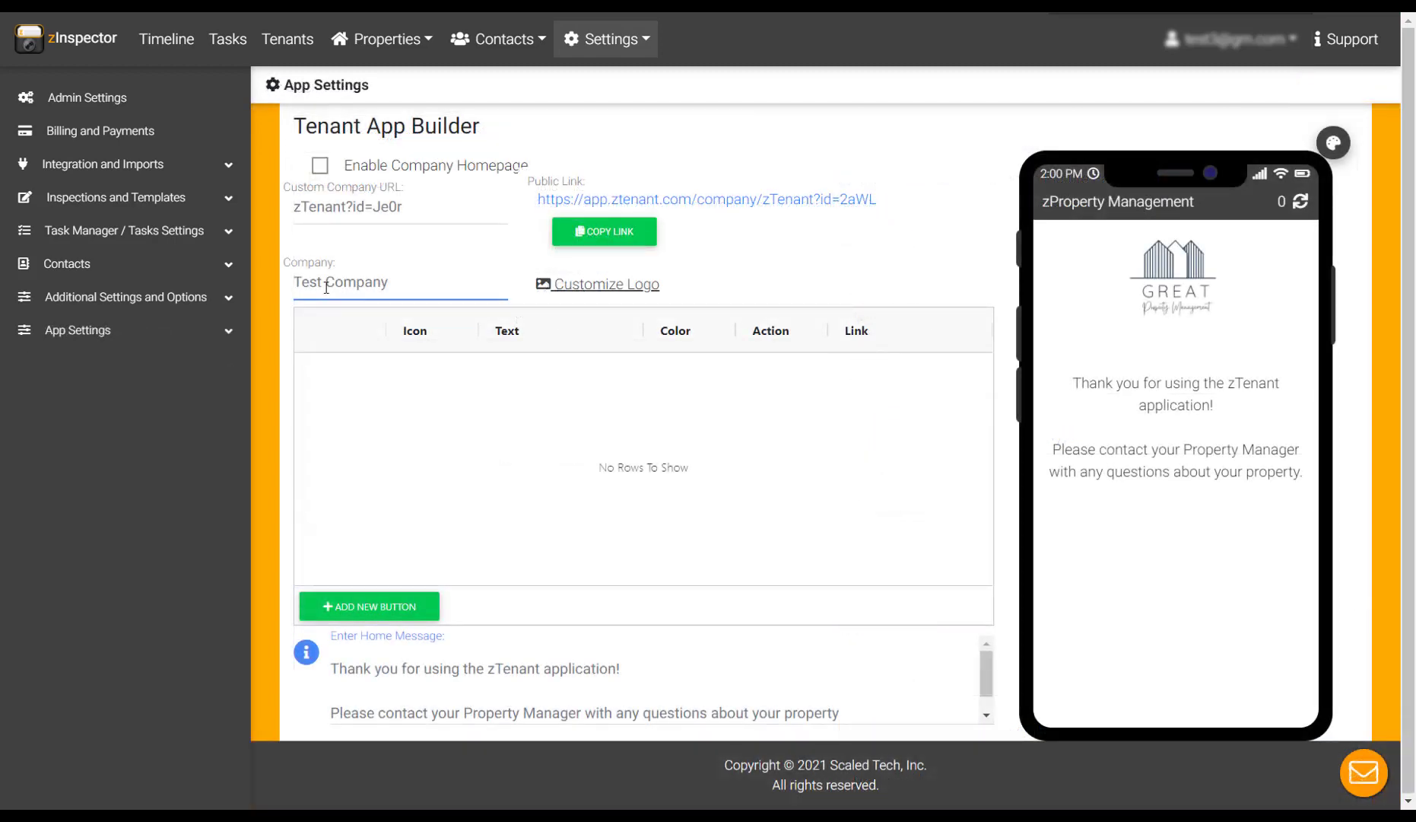
pyautogui.tripleClick(326, 283)
pyautogui.write('Grea')
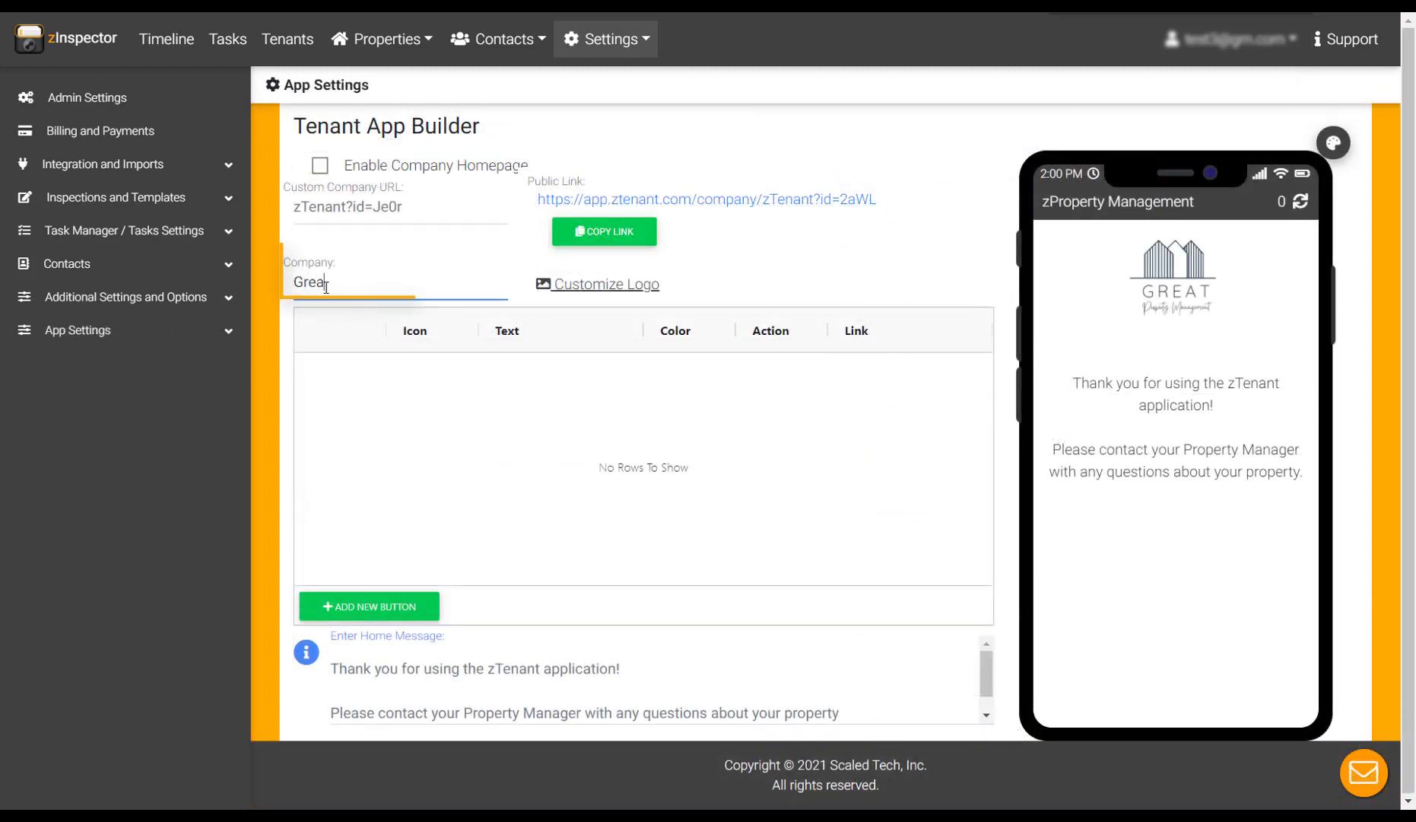
pyautogui.write('t Property Mana')
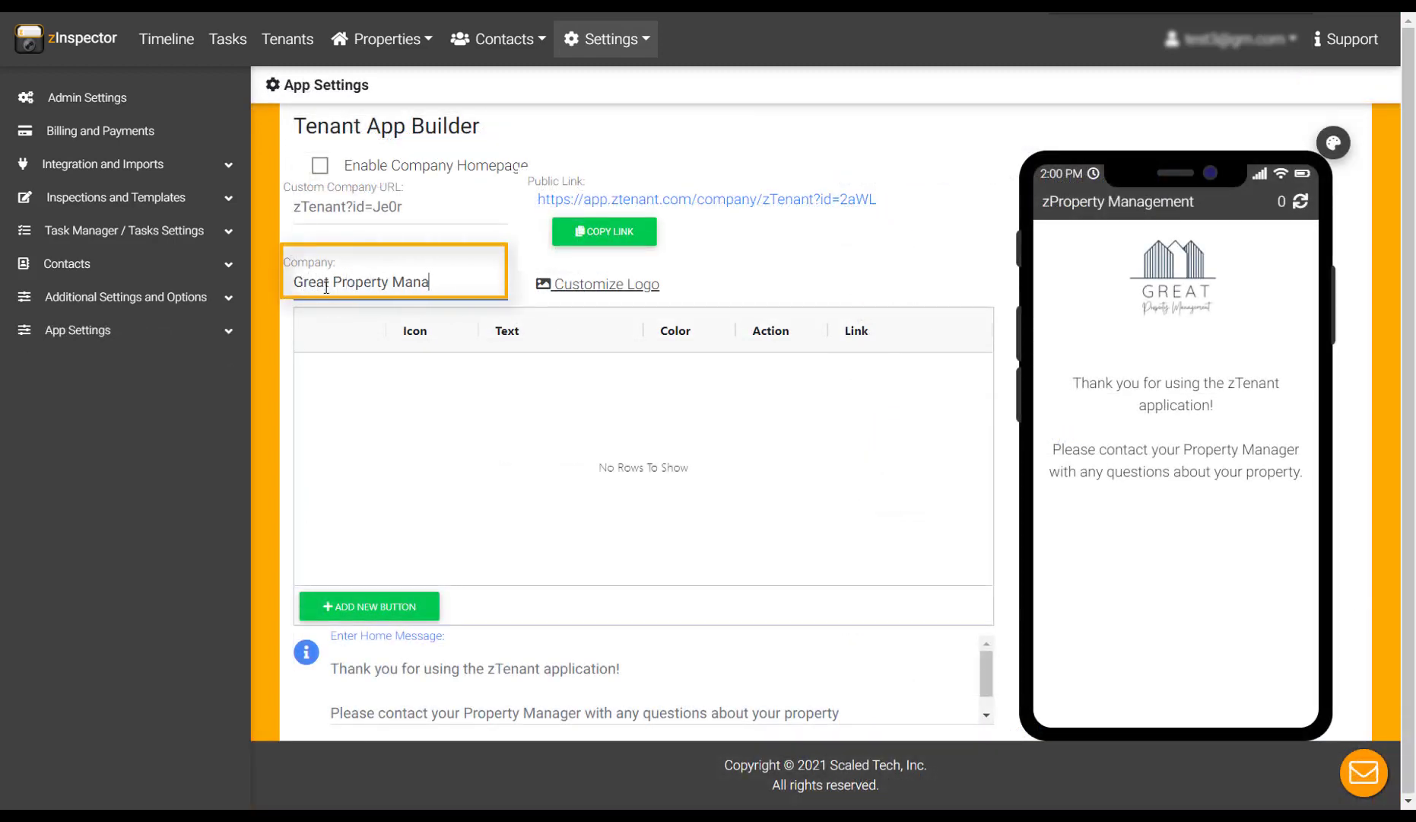
pyautogui.write('gement')
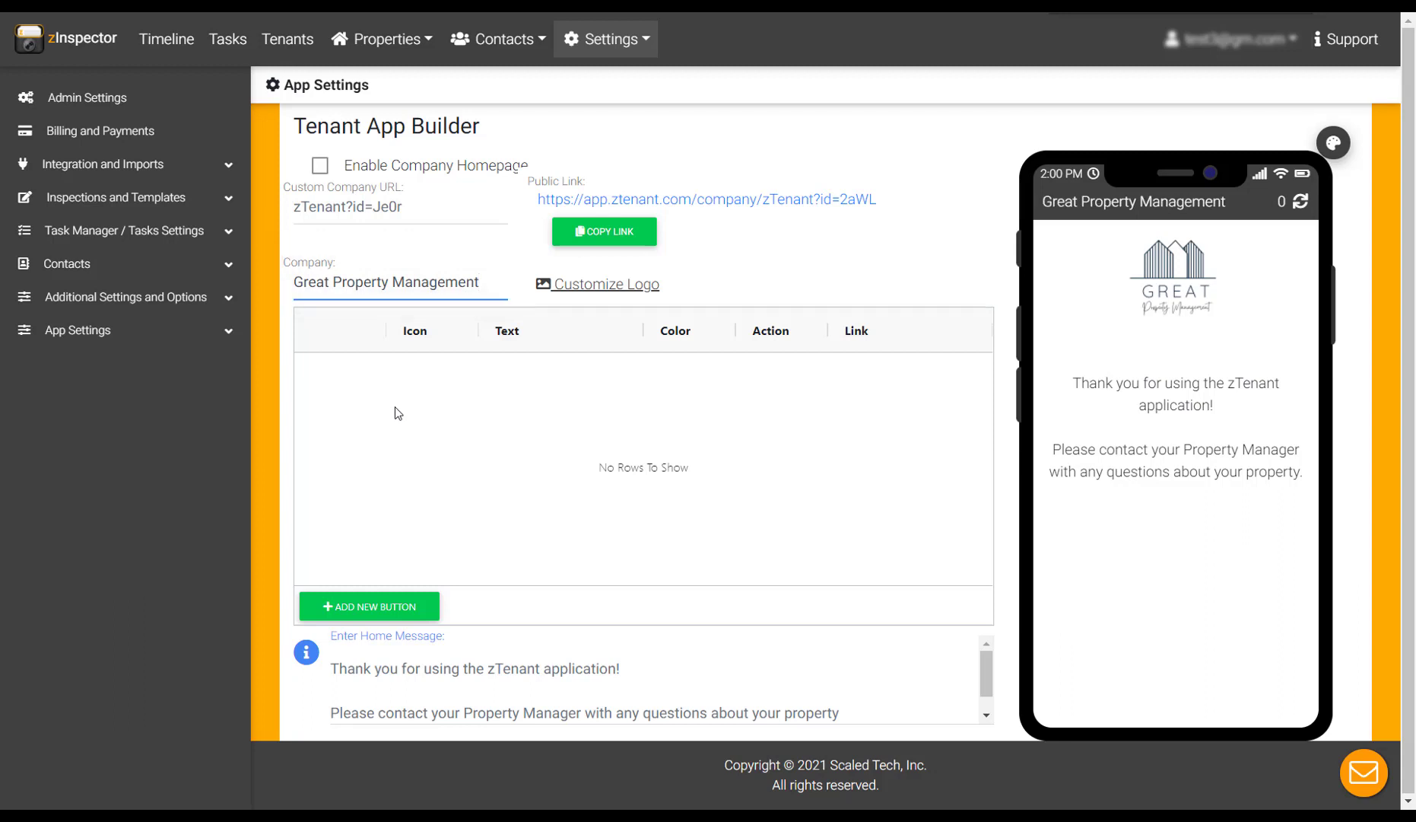
pyautogui.click(376, 210)
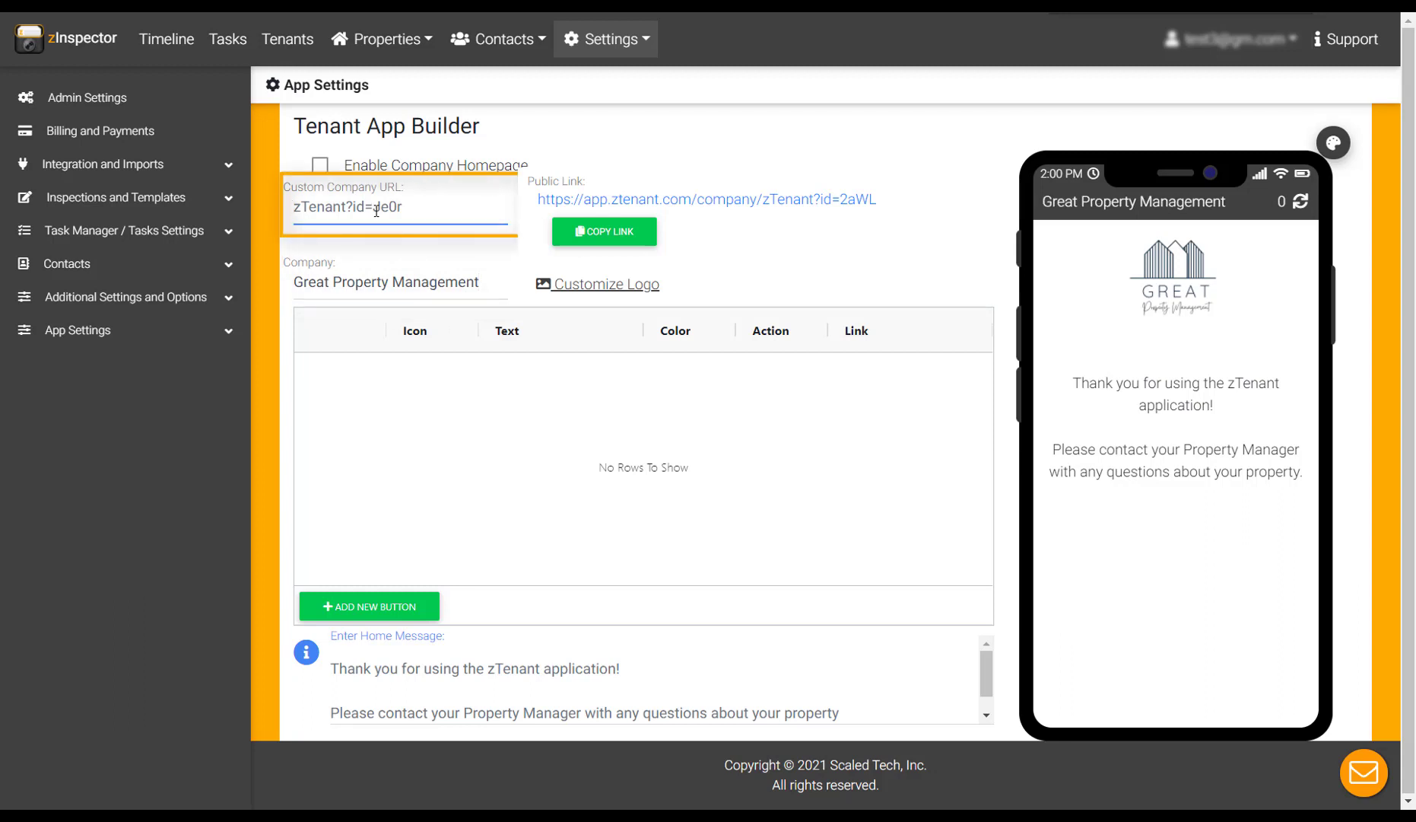
pyautogui.hotkey('ctrl', 'a')
pyautogui.write('greatpm')
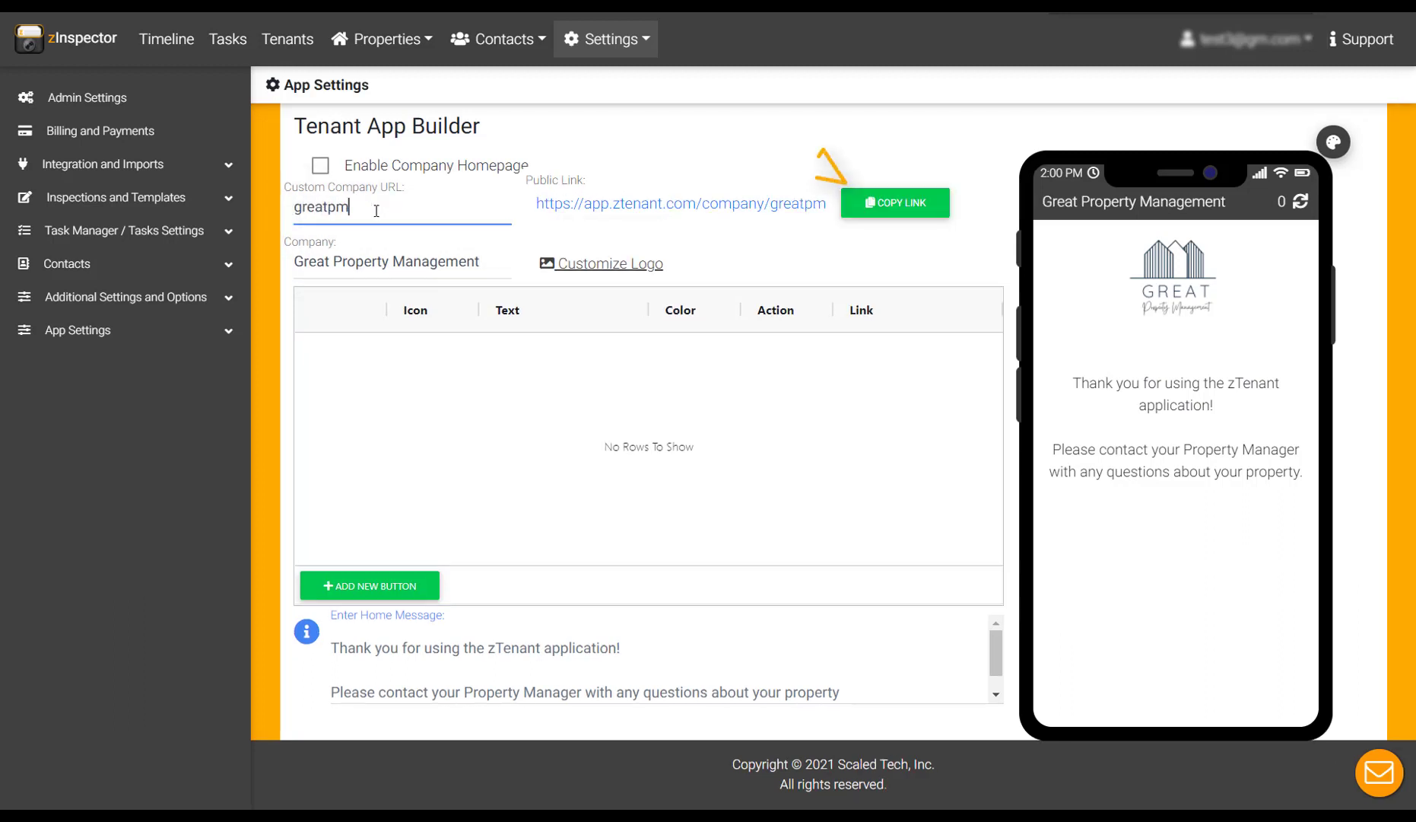
pyautogui.click(850, 166)
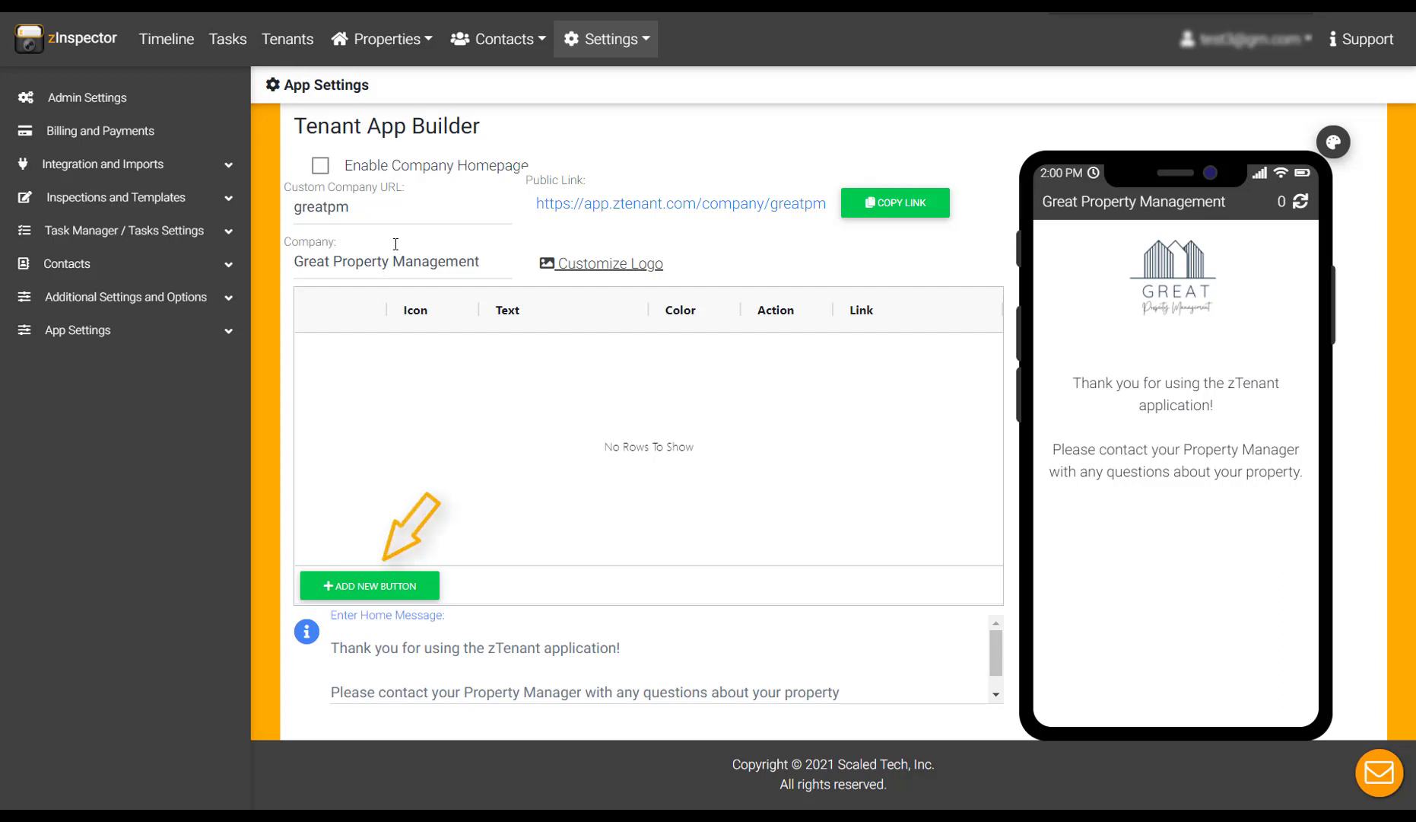
# Step: Add a new button with a Phone icon labelled 'Call Us'
pyautogui.click(370, 585)
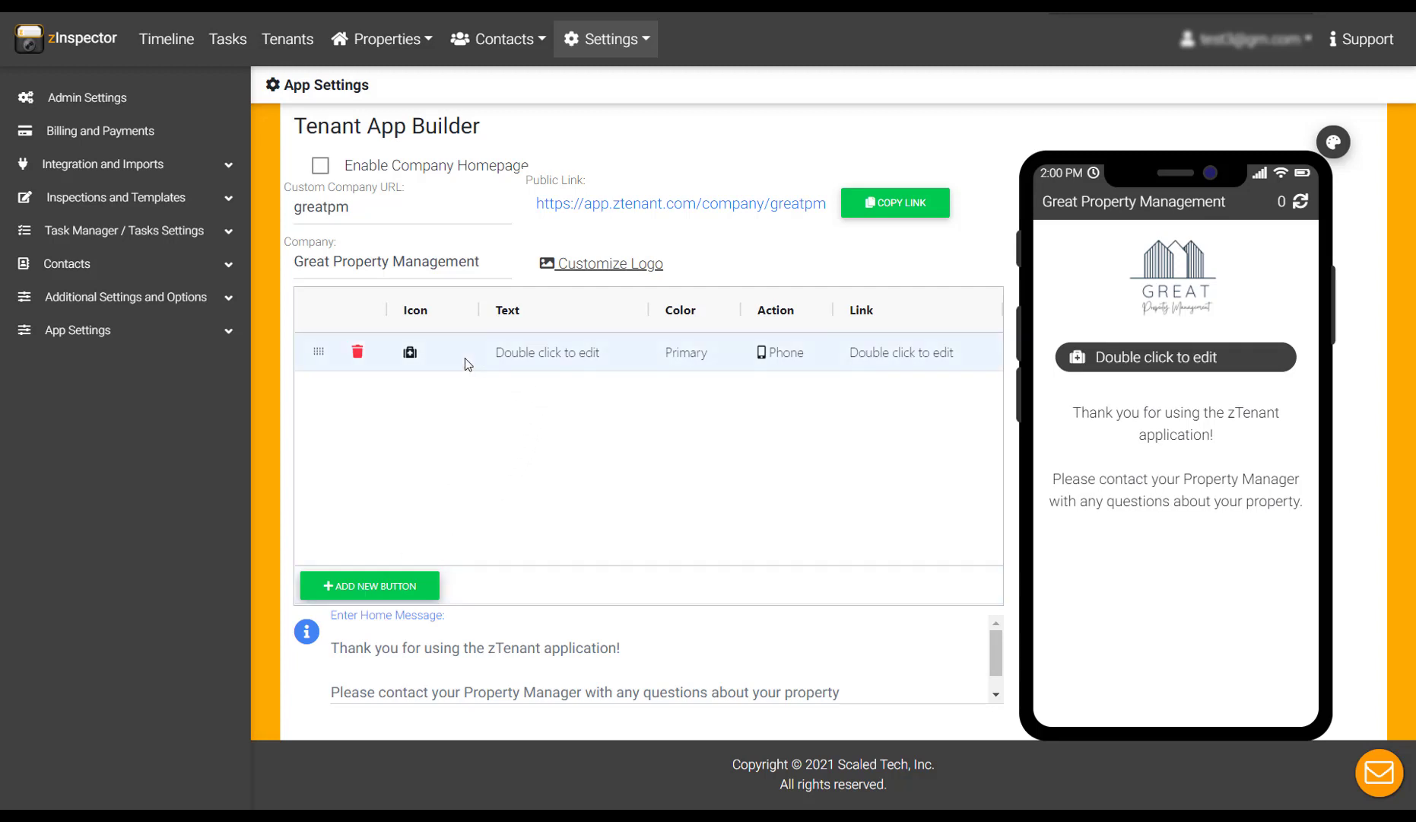
pyautogui.doubleClick(415, 356)
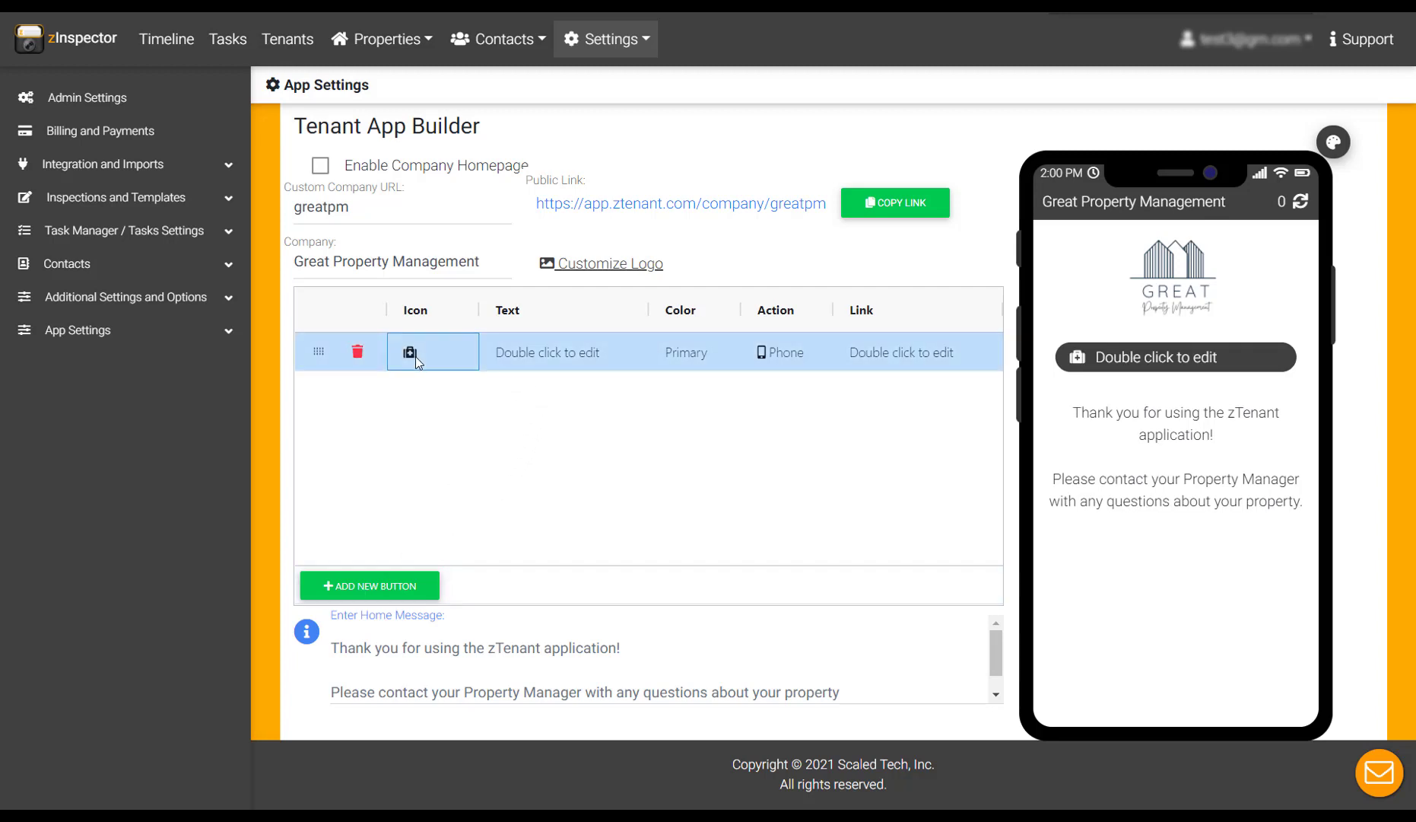
pyautogui.click(428, 416)
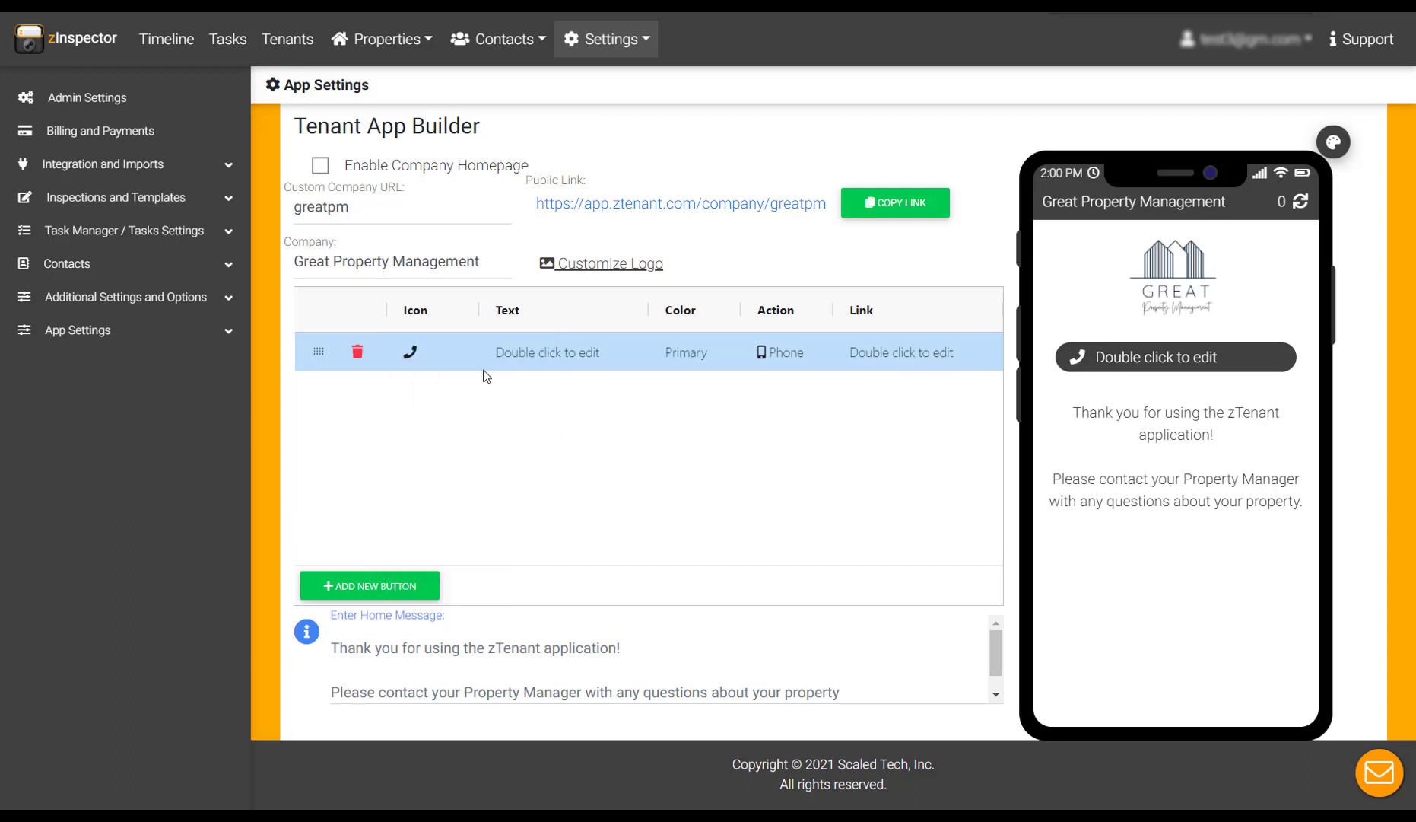
pyautogui.doubleClick(523, 352)
pyautogui.write('Call Us')
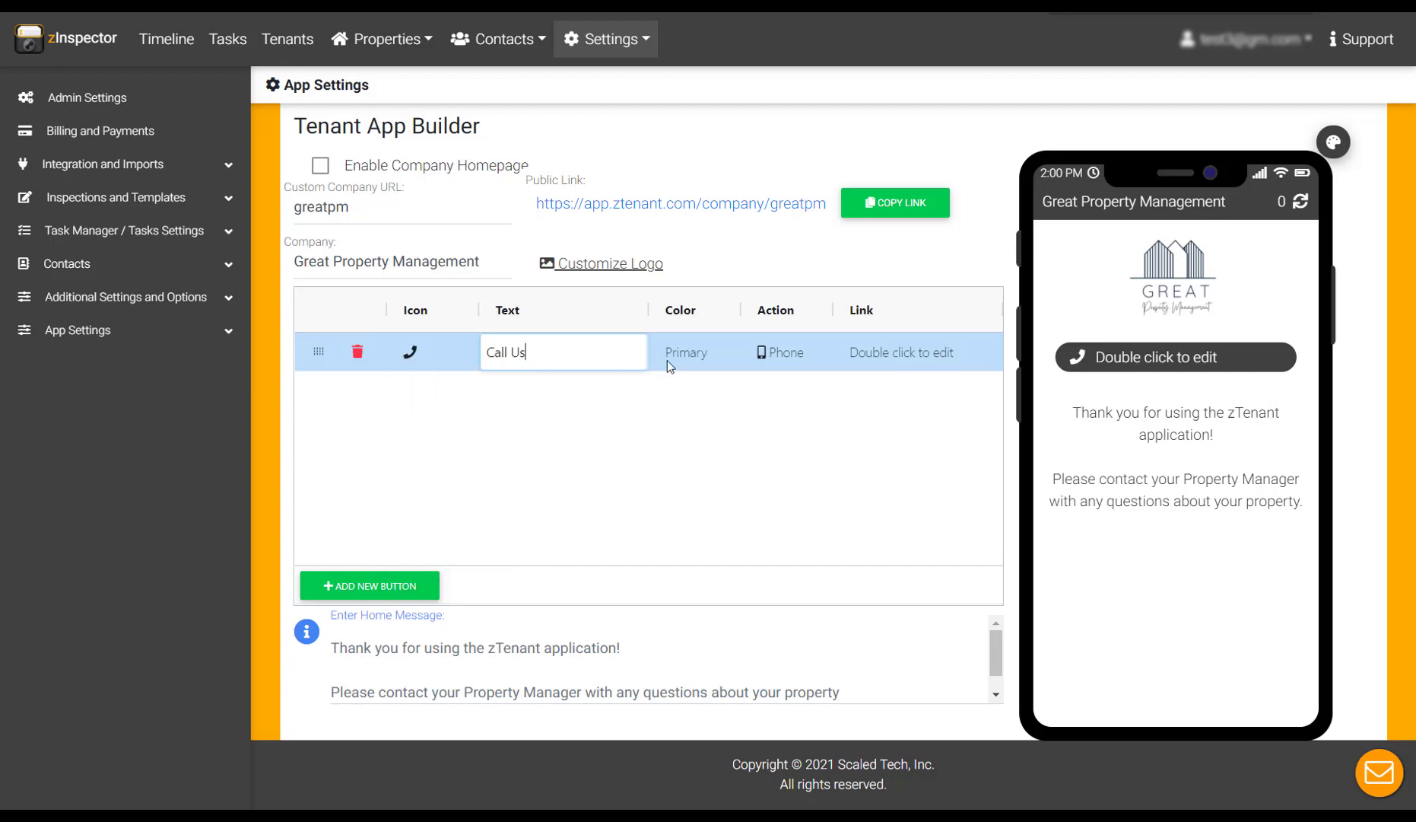
pyautogui.click(682, 365)
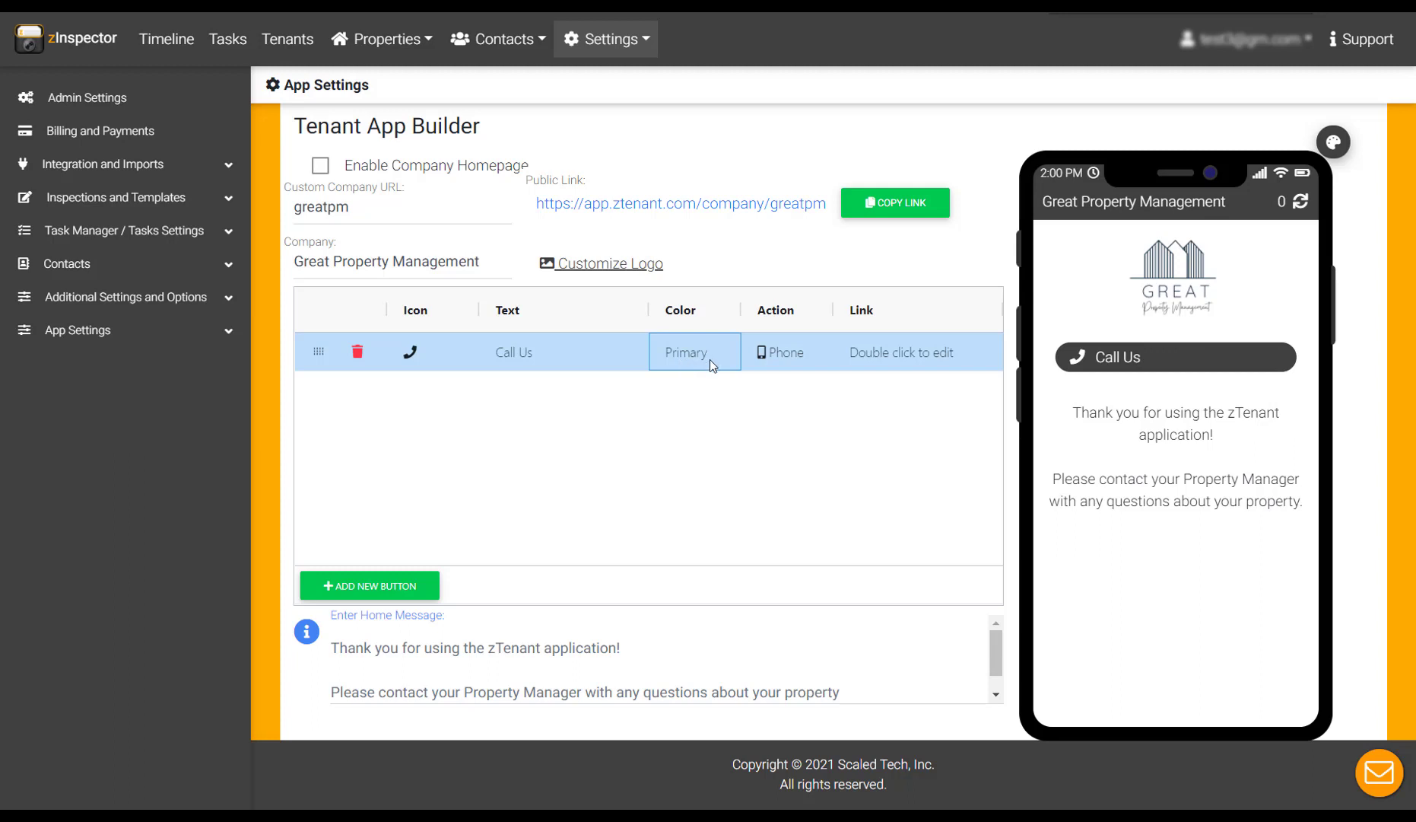
# Step: Set Call Us to Primary colour with a Phone action dialing the office number
pyautogui.doubleClick(709, 358)
pyautogui.click(709, 358)
pyautogui.click(689, 461)
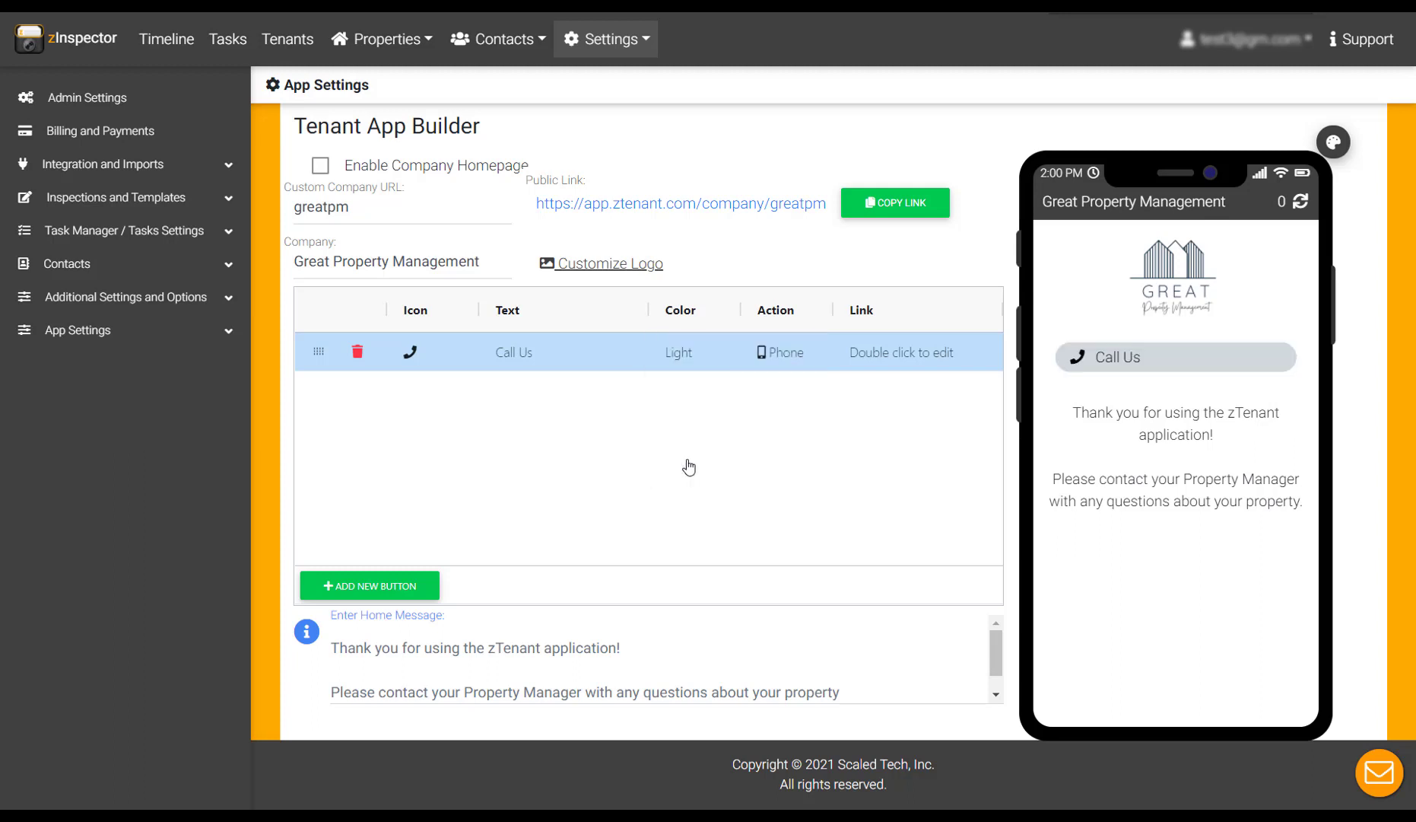
pyautogui.doubleClick(696, 343)
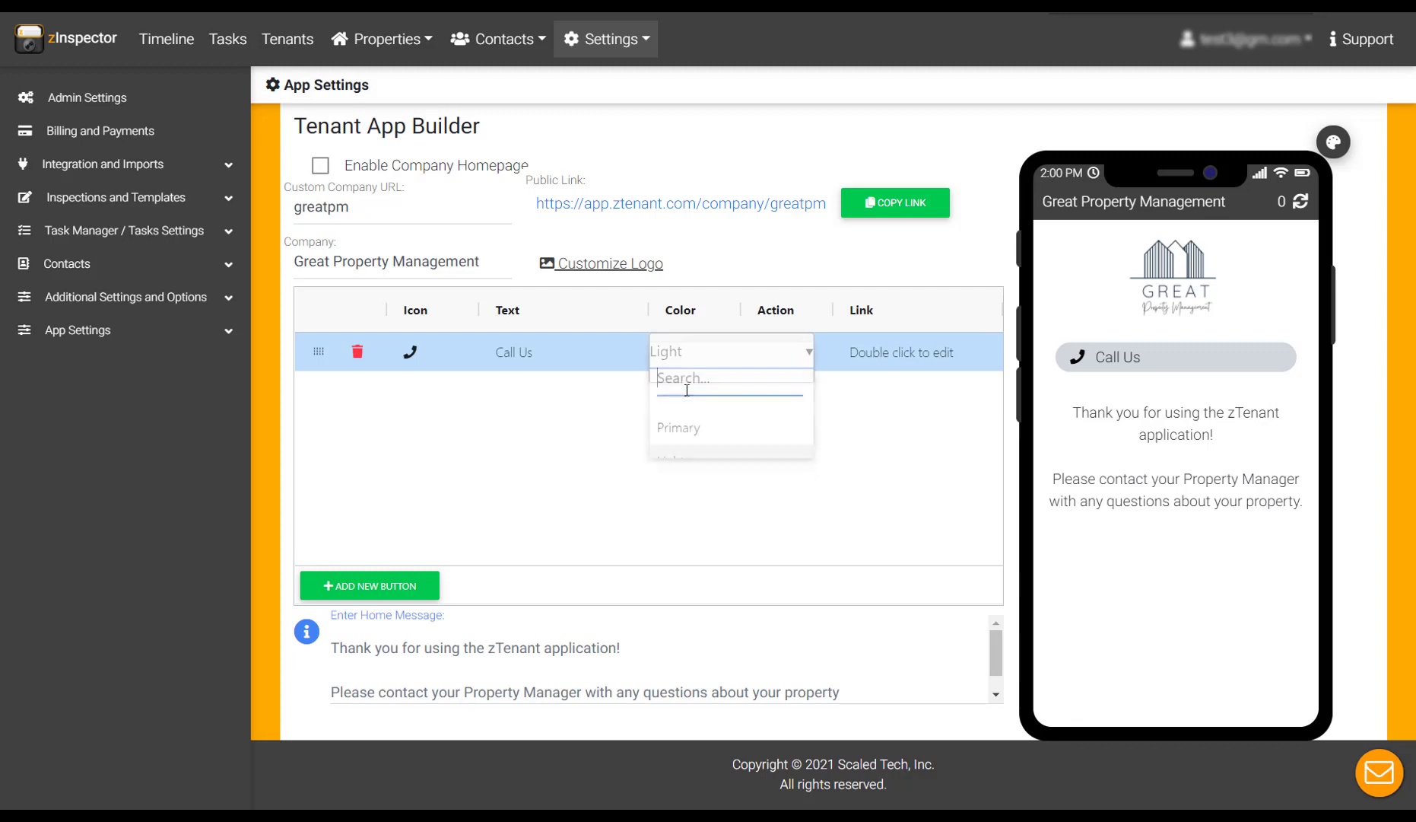
pyautogui.click(685, 428)
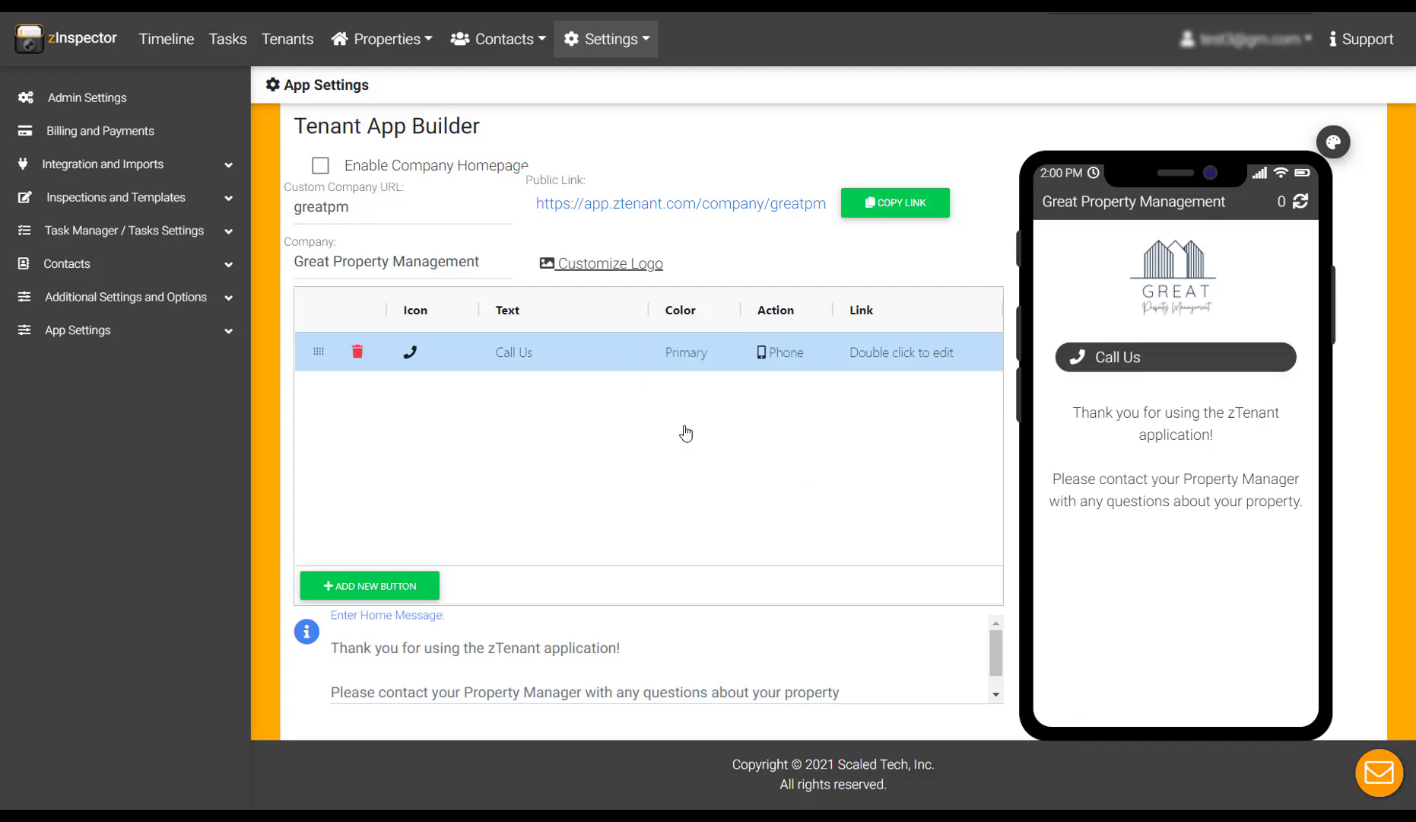
pyautogui.click(781, 356)
pyautogui.doubleClick(880, 352)
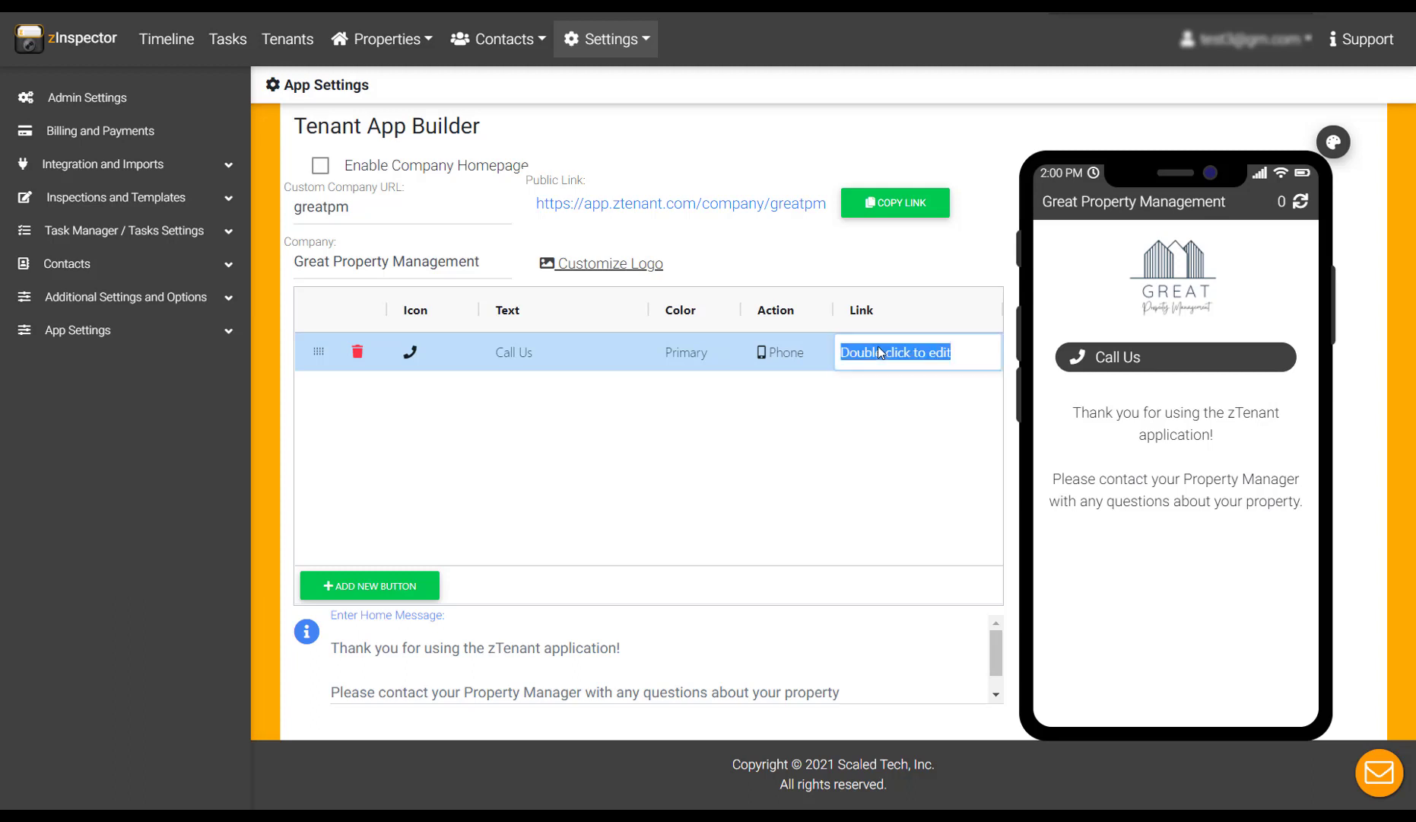
pyautogui.write('(')
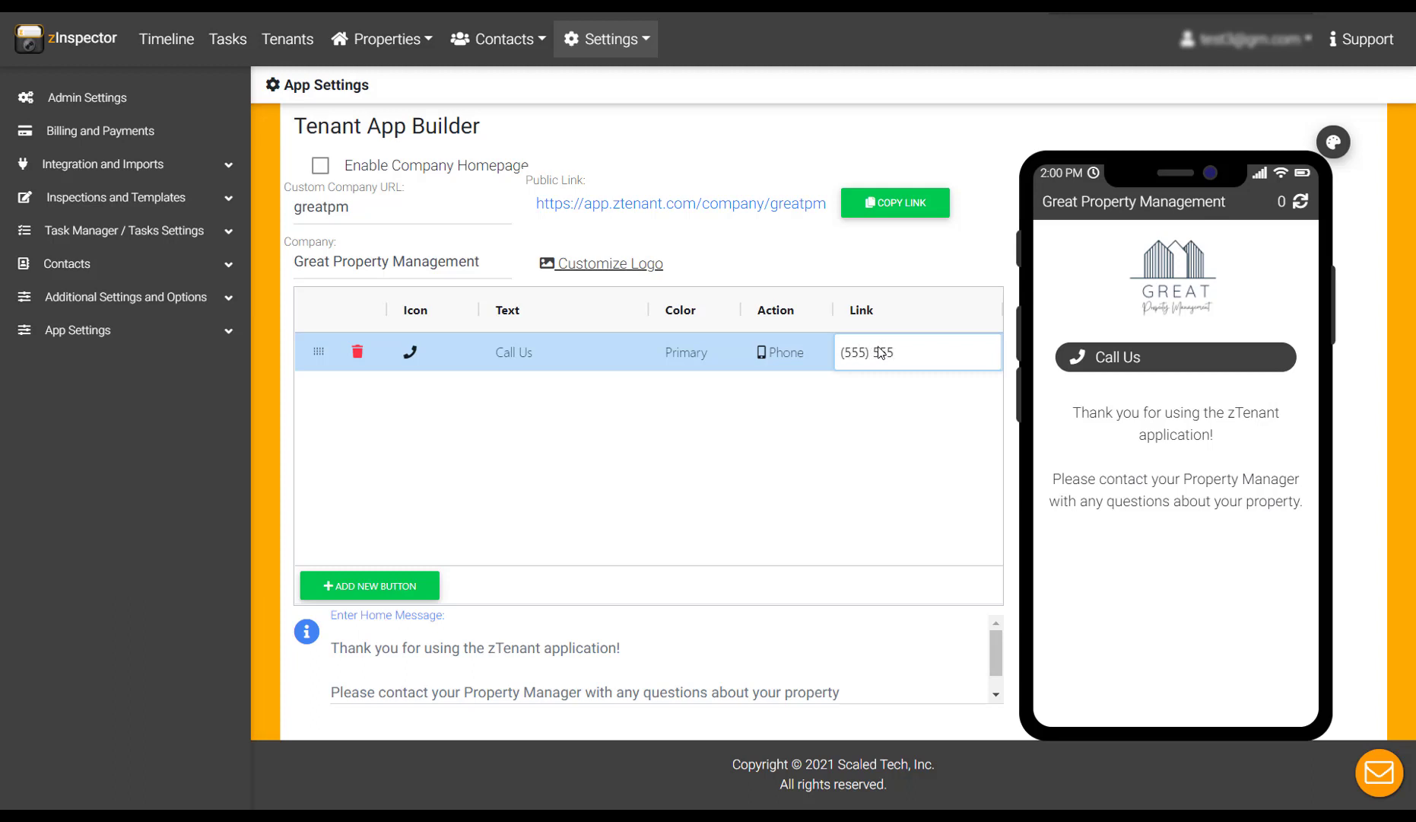
pyautogui.write('5555')
pyautogui.click(772, 419)
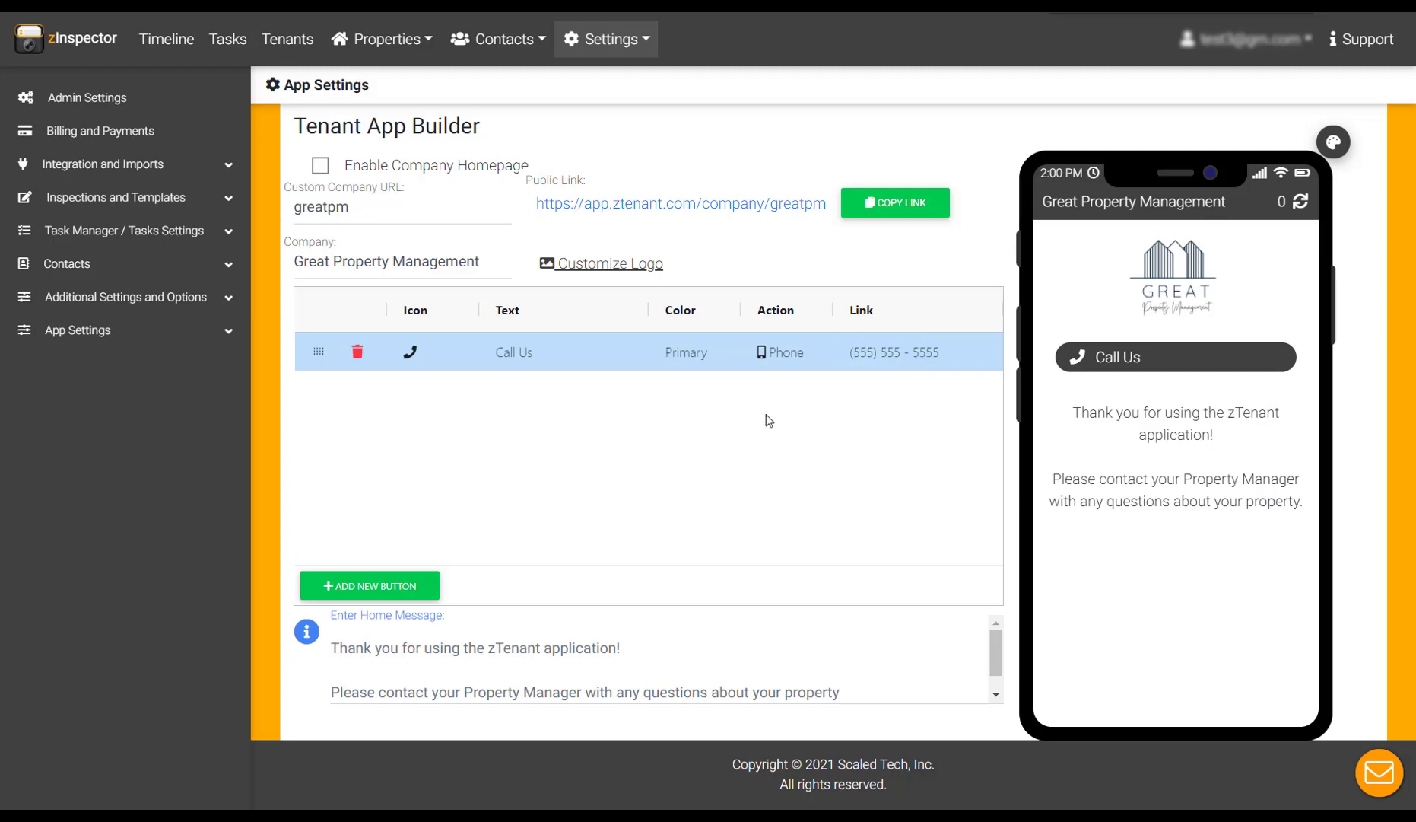
# Step: Add a Light 'Email Us' button with Email icon and action, using the support e-mail address
pyautogui.click(383, 592)
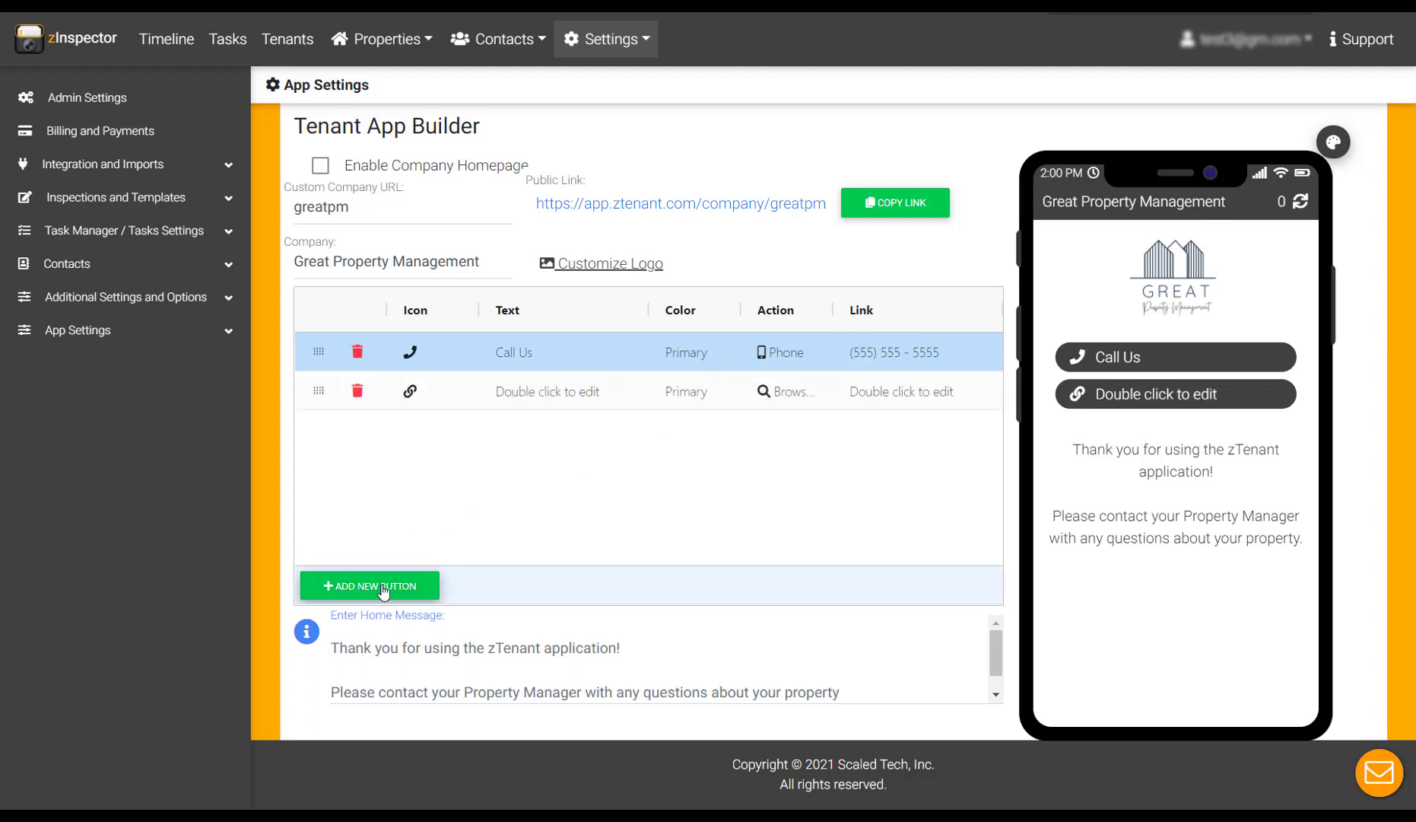
pyautogui.doubleClick(410, 393)
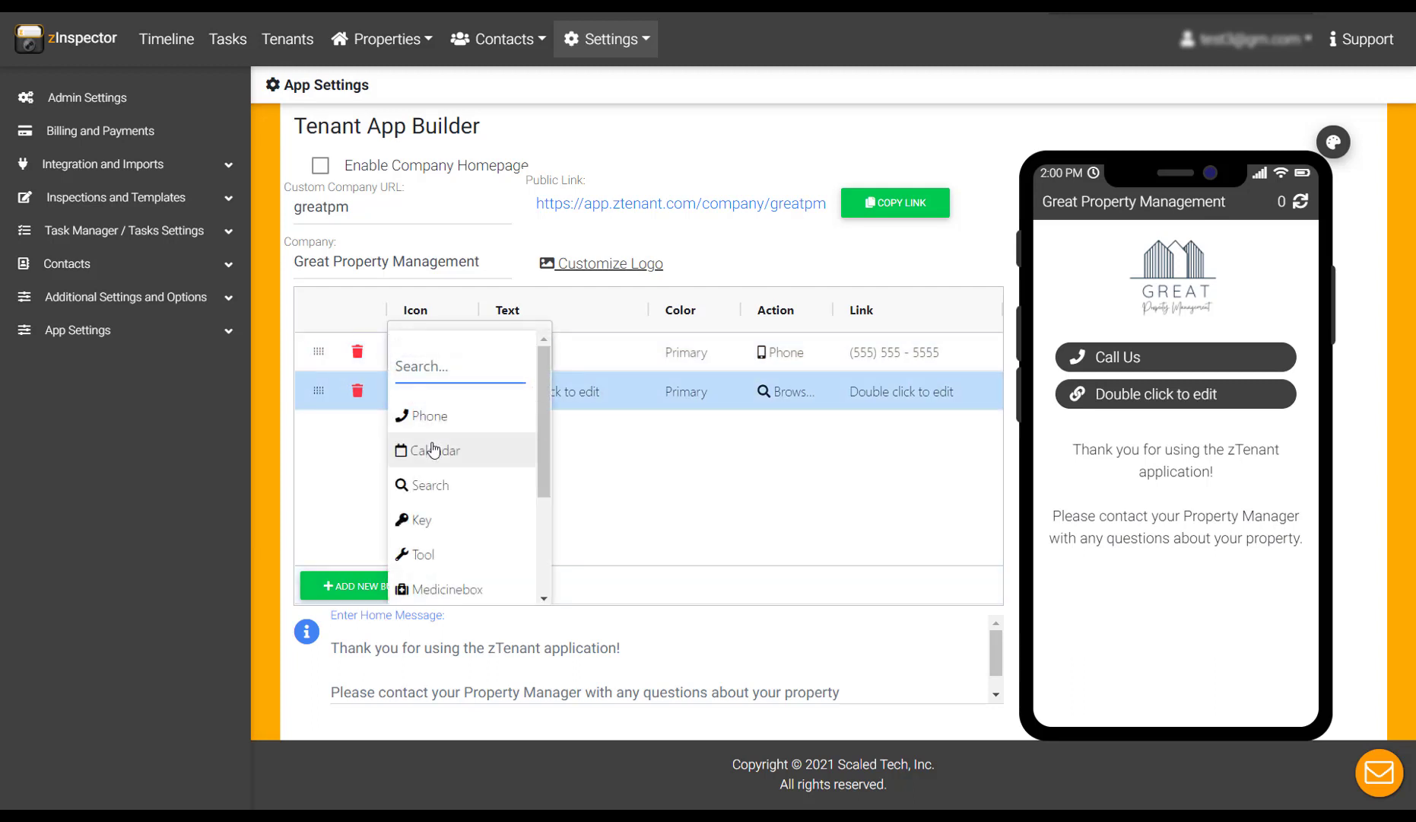
pyautogui.scroll(-2, 433, 509)
pyautogui.click(434, 561)
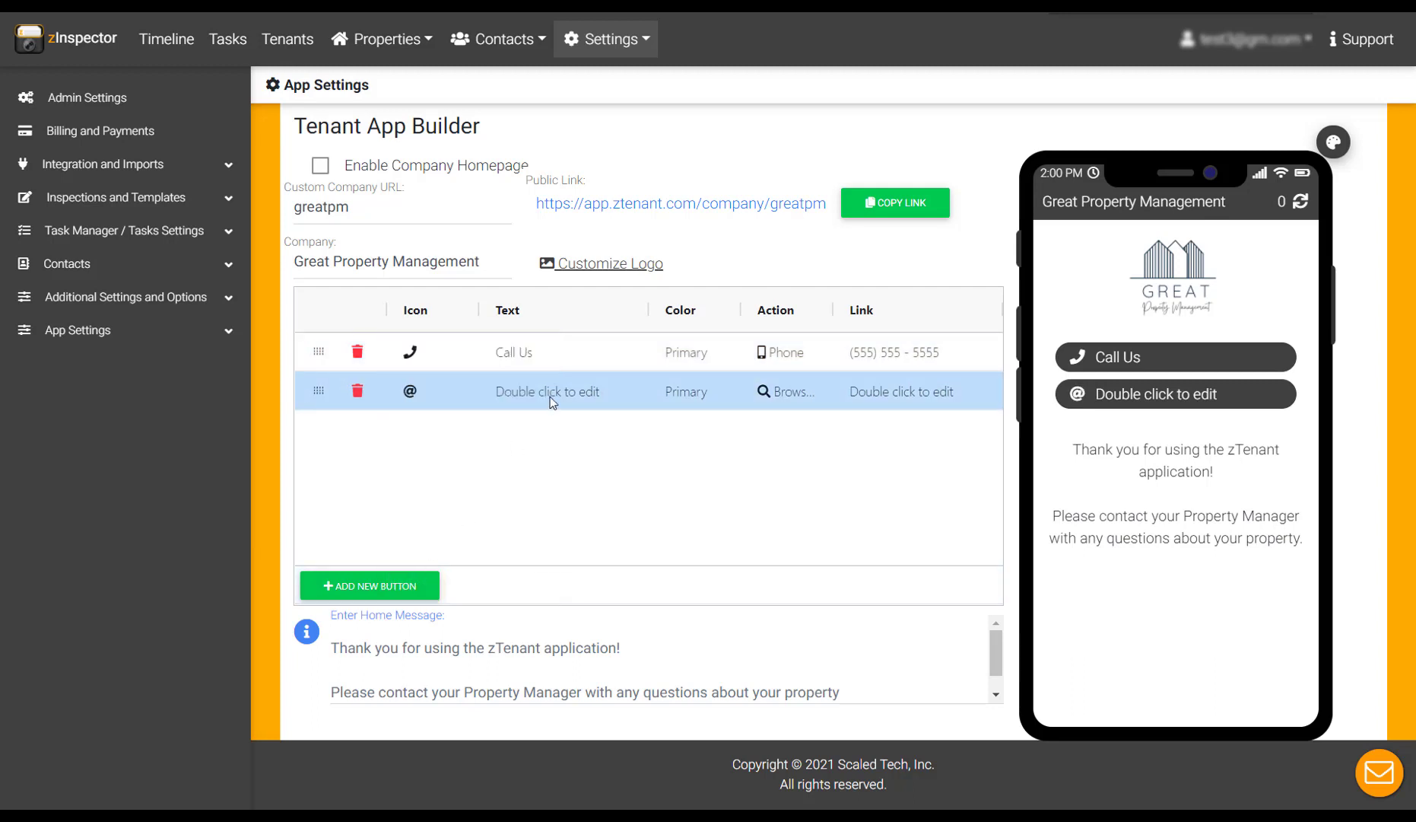
pyautogui.doubleClick(551, 394)
pyautogui.write('Email Us')
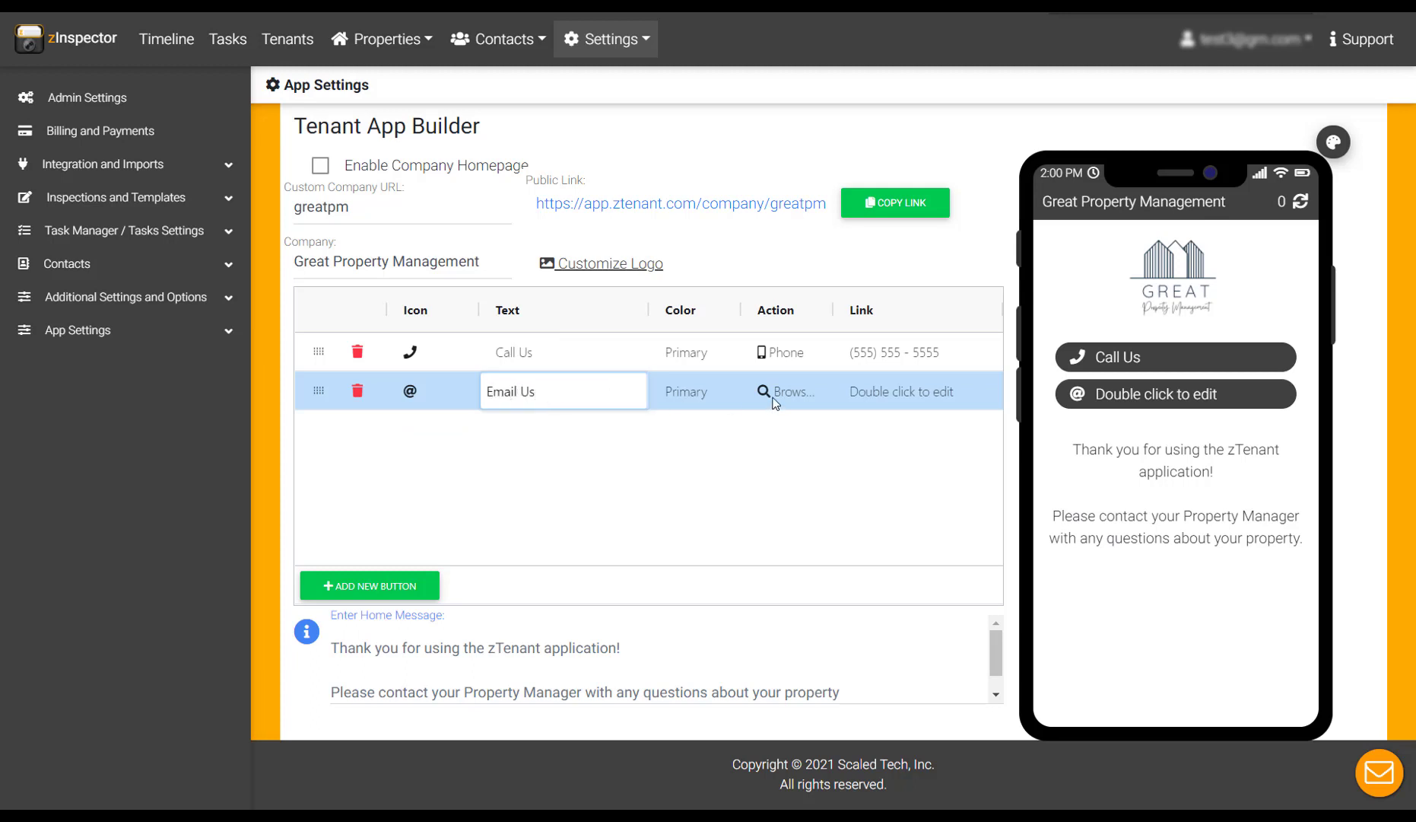
pyautogui.press('Tab')
pyautogui.click(783, 498)
pyautogui.click(783, 391)
pyautogui.click(785, 570)
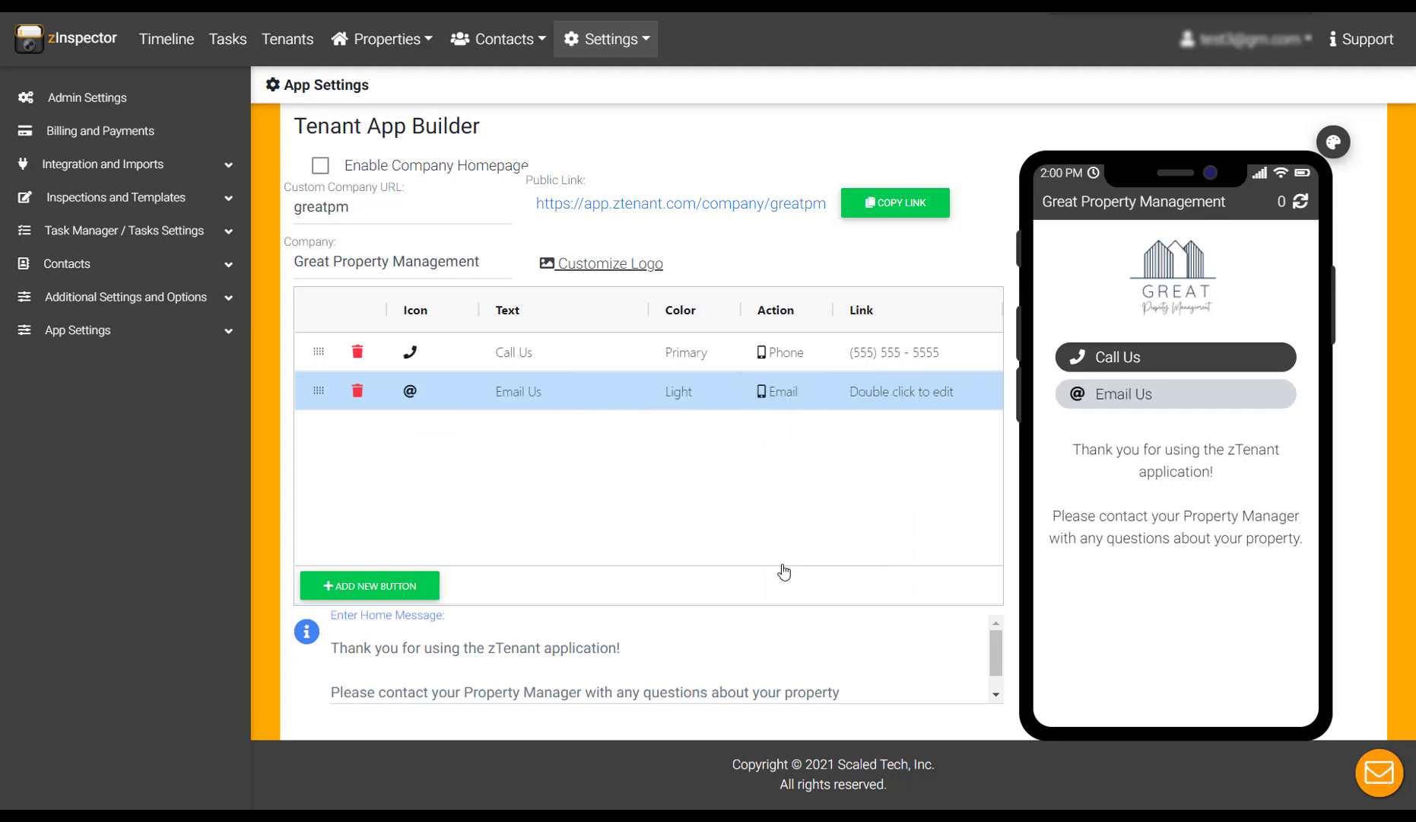
pyautogui.doubleClick(881, 391)
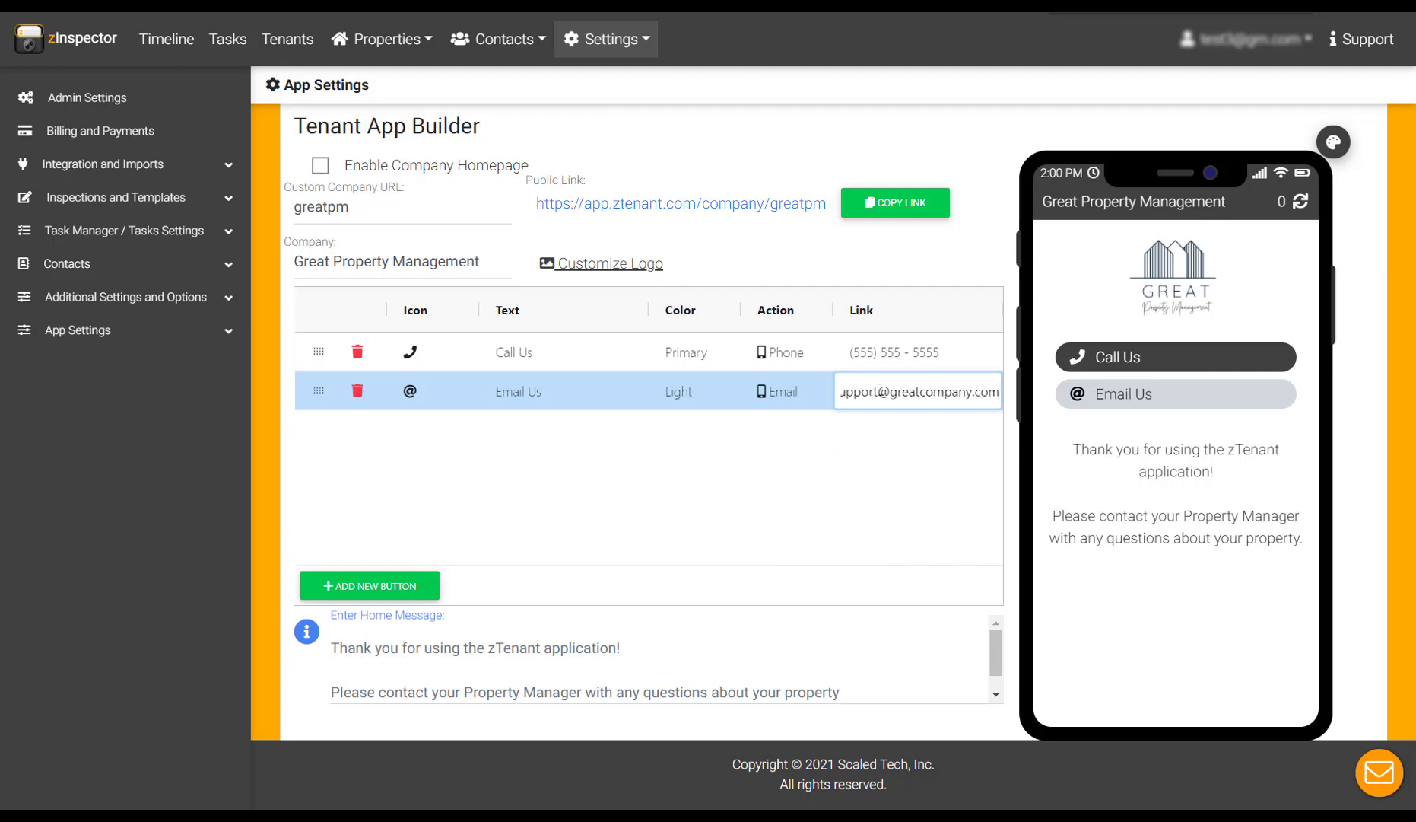
# Step: Add a Light 'SMS' button with an envelope icon and SMS action texting the office number
pyautogui.click(370, 585)
pyautogui.click(426, 471)
pyautogui.doubleClick(524, 429)
pyautogui.write('SMS')
pyautogui.click(699, 434)
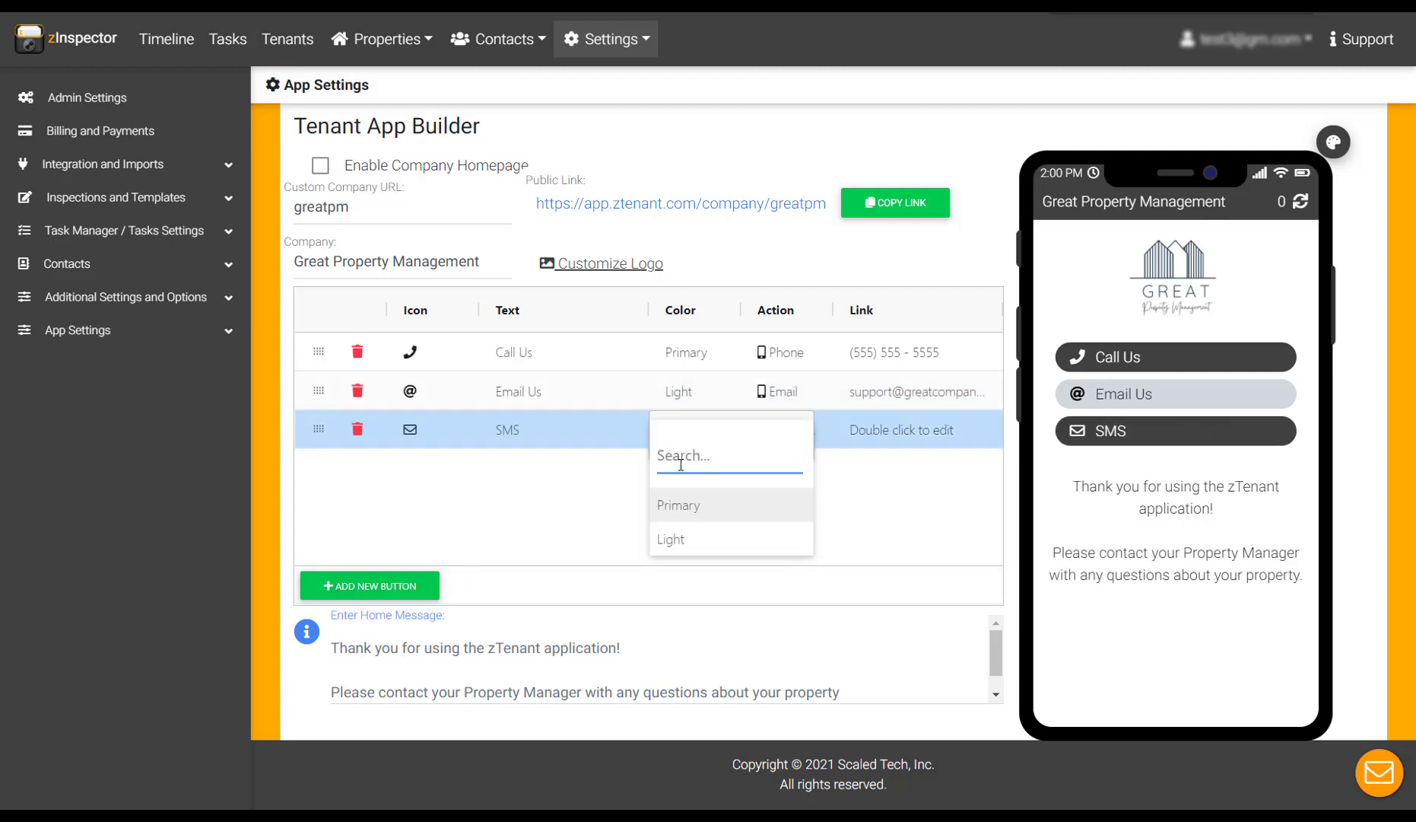
pyautogui.click(670, 538)
pyautogui.click(776, 429)
pyautogui.click(772, 593)
pyautogui.doubleClick(901, 429)
pyautogui.write('(555')
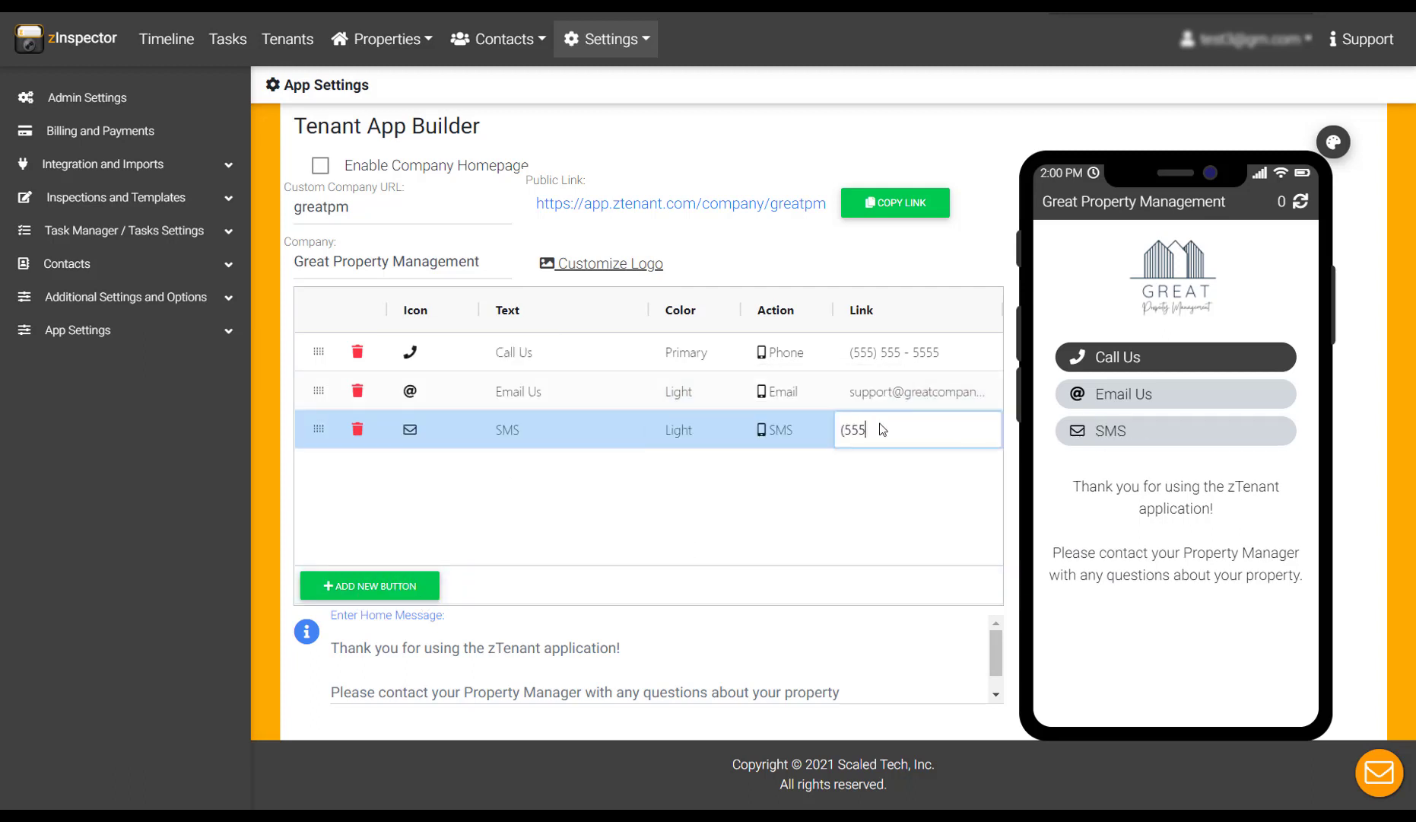
pyautogui.write(') 555 - 5555')
# Step: Add a 'Pay Rent' button with a credit-card icon and a Webview action to an https link
pyautogui.click(370, 585)
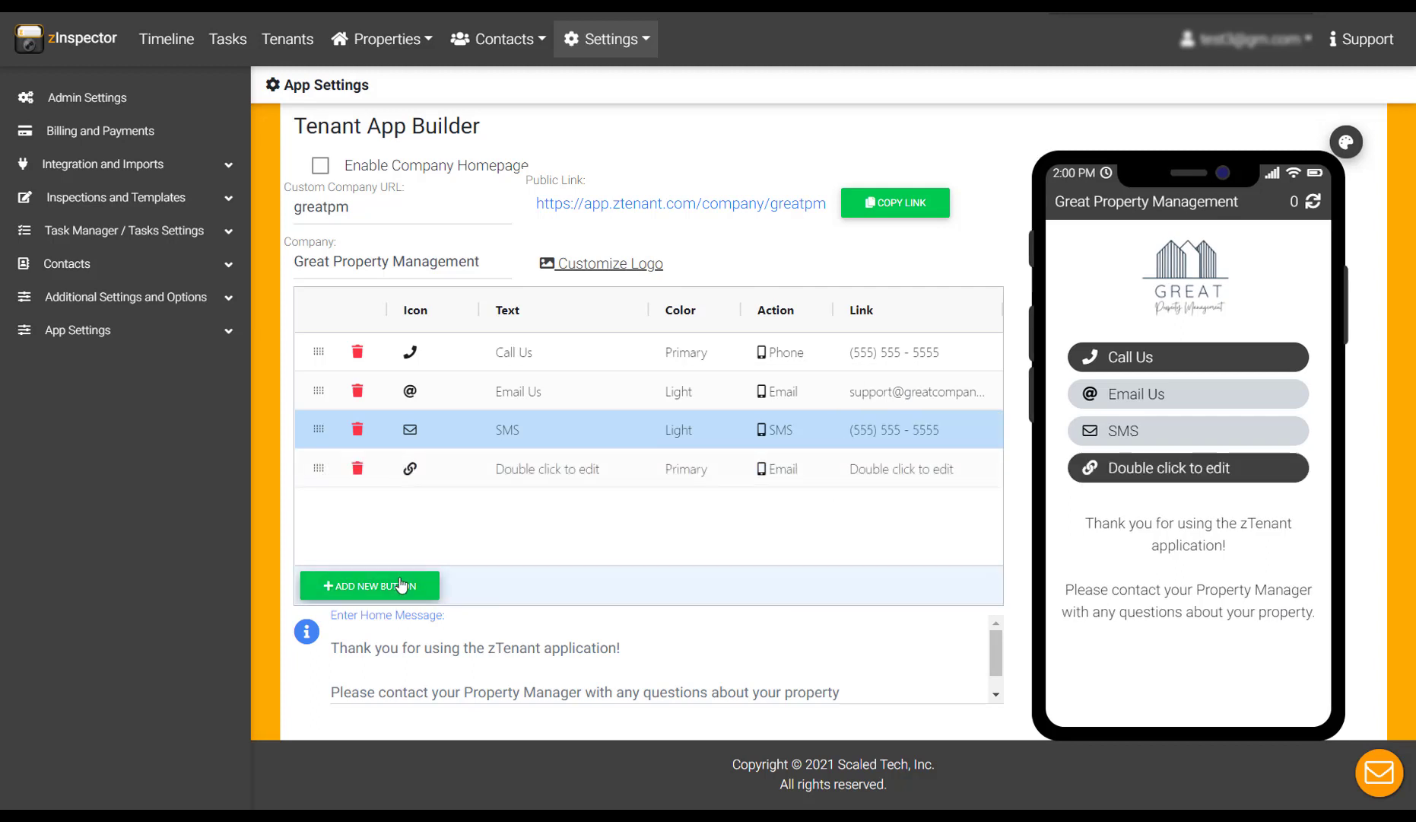
pyautogui.click(410, 468)
pyautogui.scroll(-2, 426, 487)
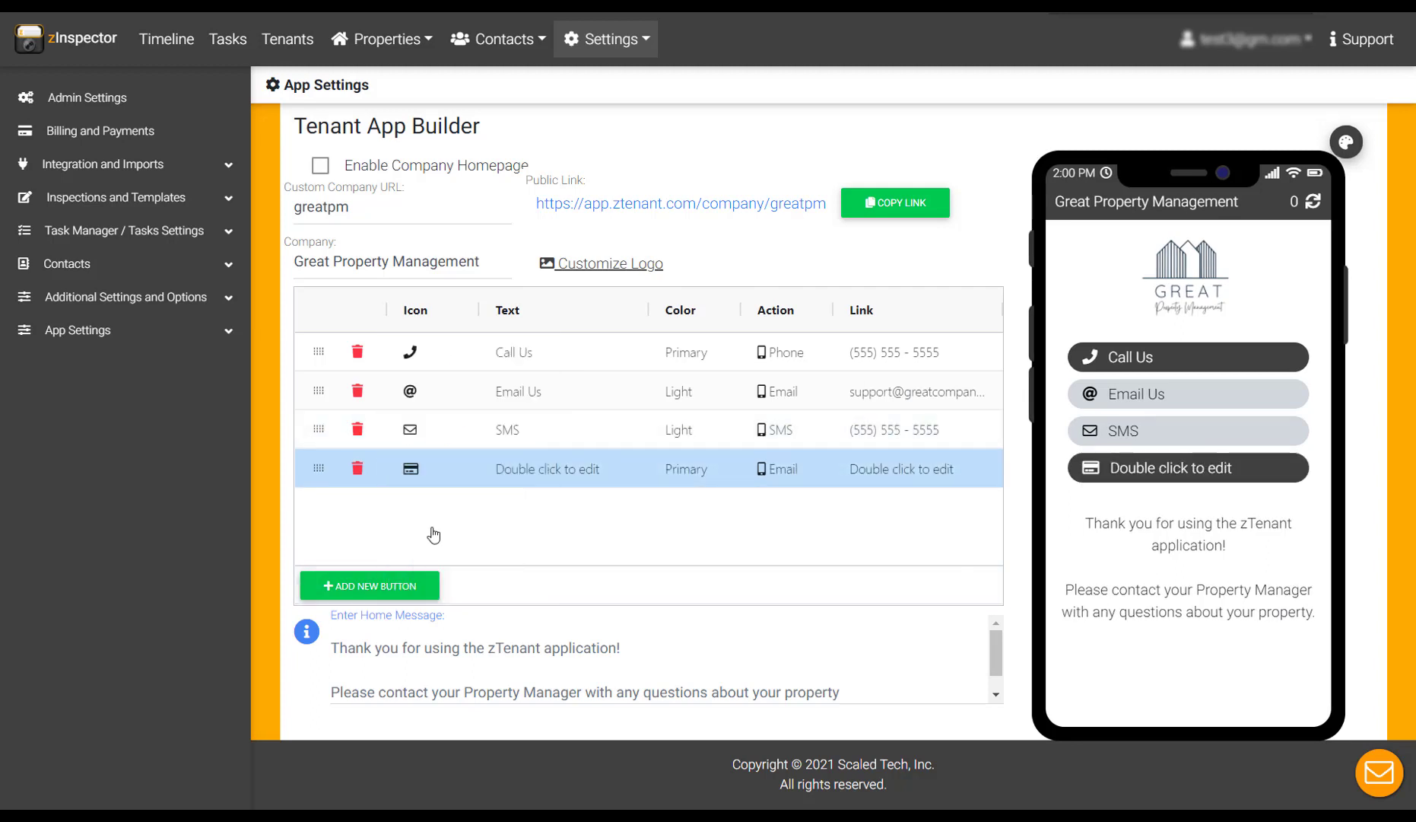
pyautogui.click(433, 531)
pyautogui.doubleClick(589, 465)
pyautogui.write('Pay Rent')
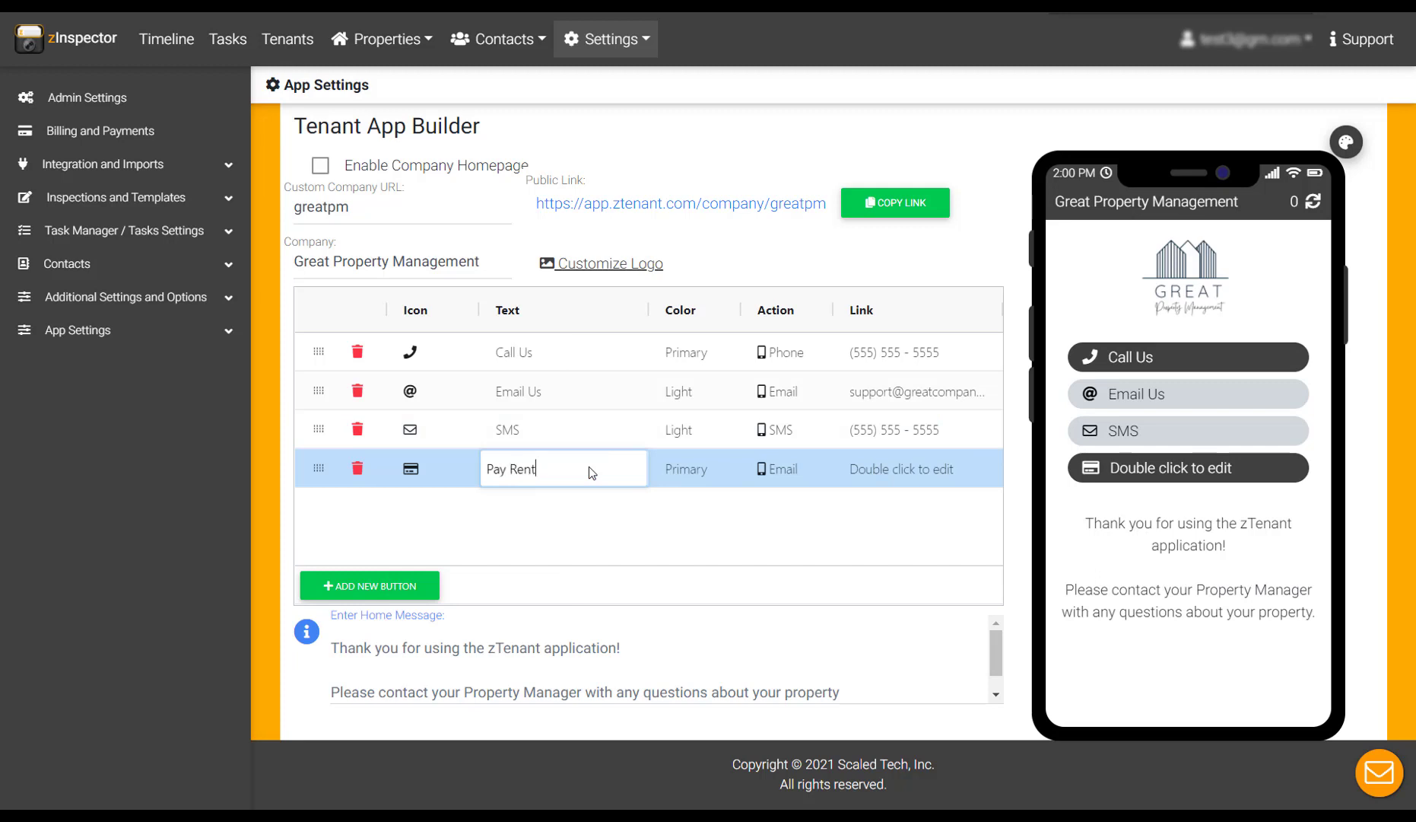
pyautogui.doubleClick(776, 472)
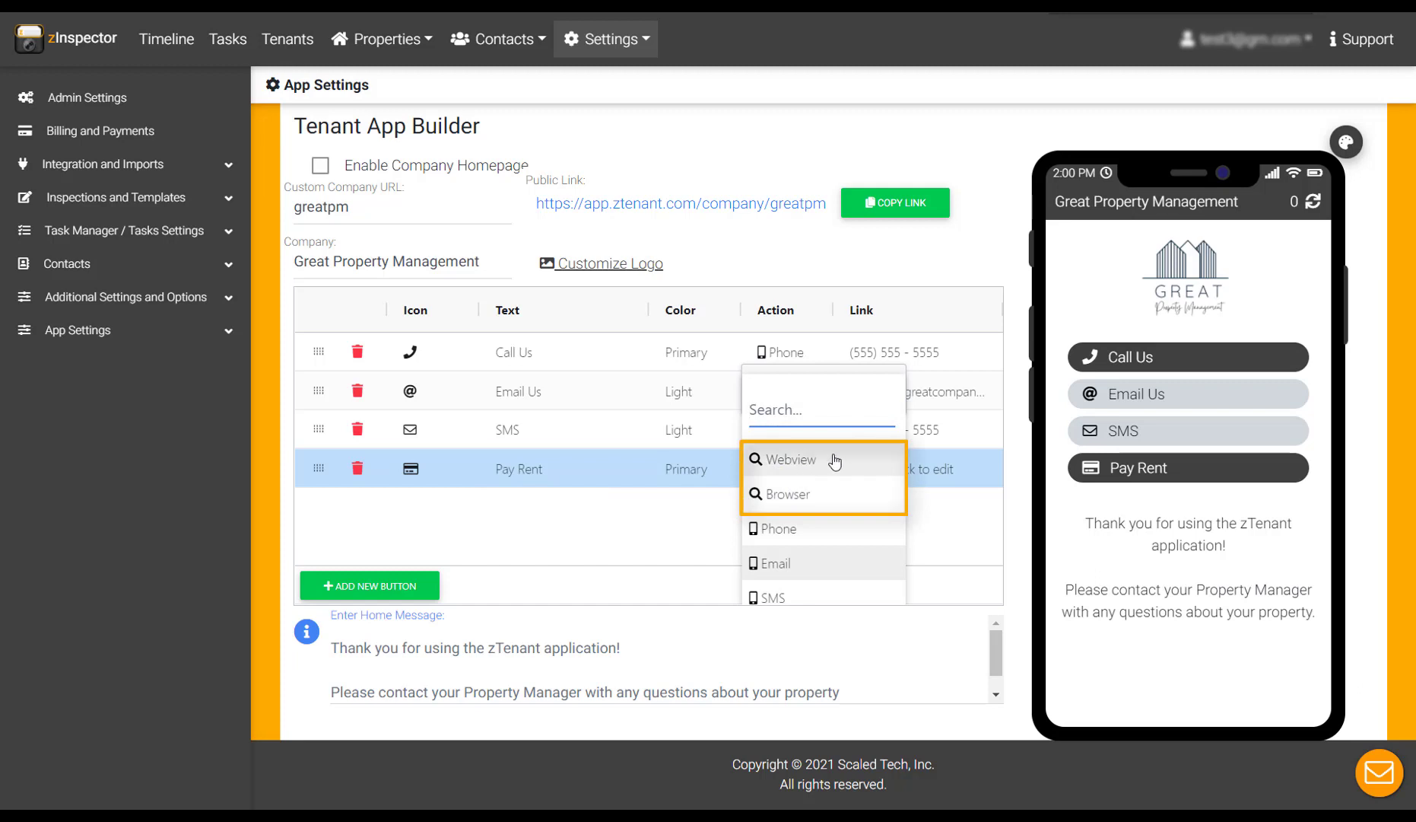
pyautogui.click(832, 460)
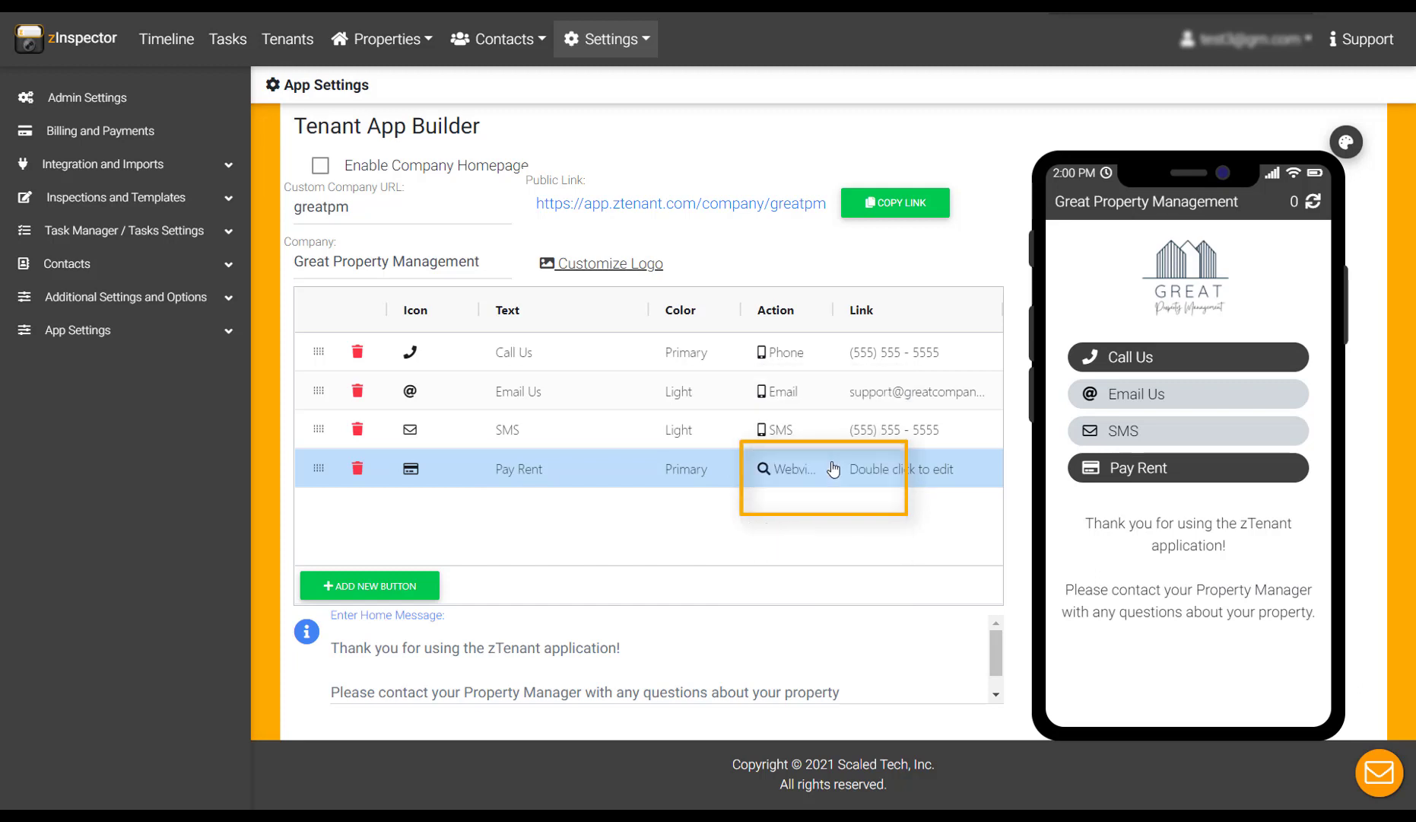
pyautogui.doubleClick(887, 471)
pyautogui.write('https://')
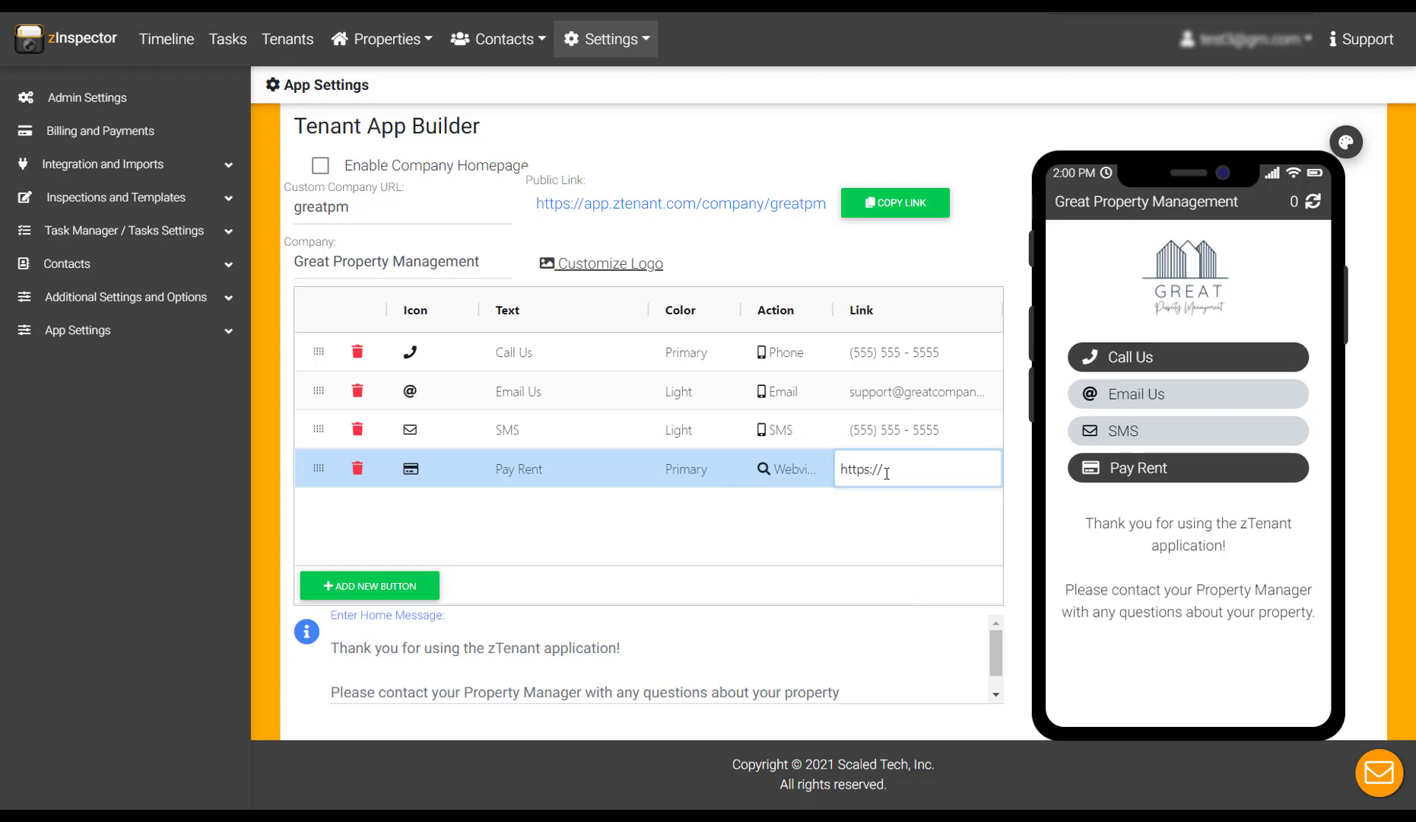
# Step: Add a Light 'View Listings' button with a link icon and a web link
pyautogui.click(370, 585)
pyautogui.doubleClick(410, 507)
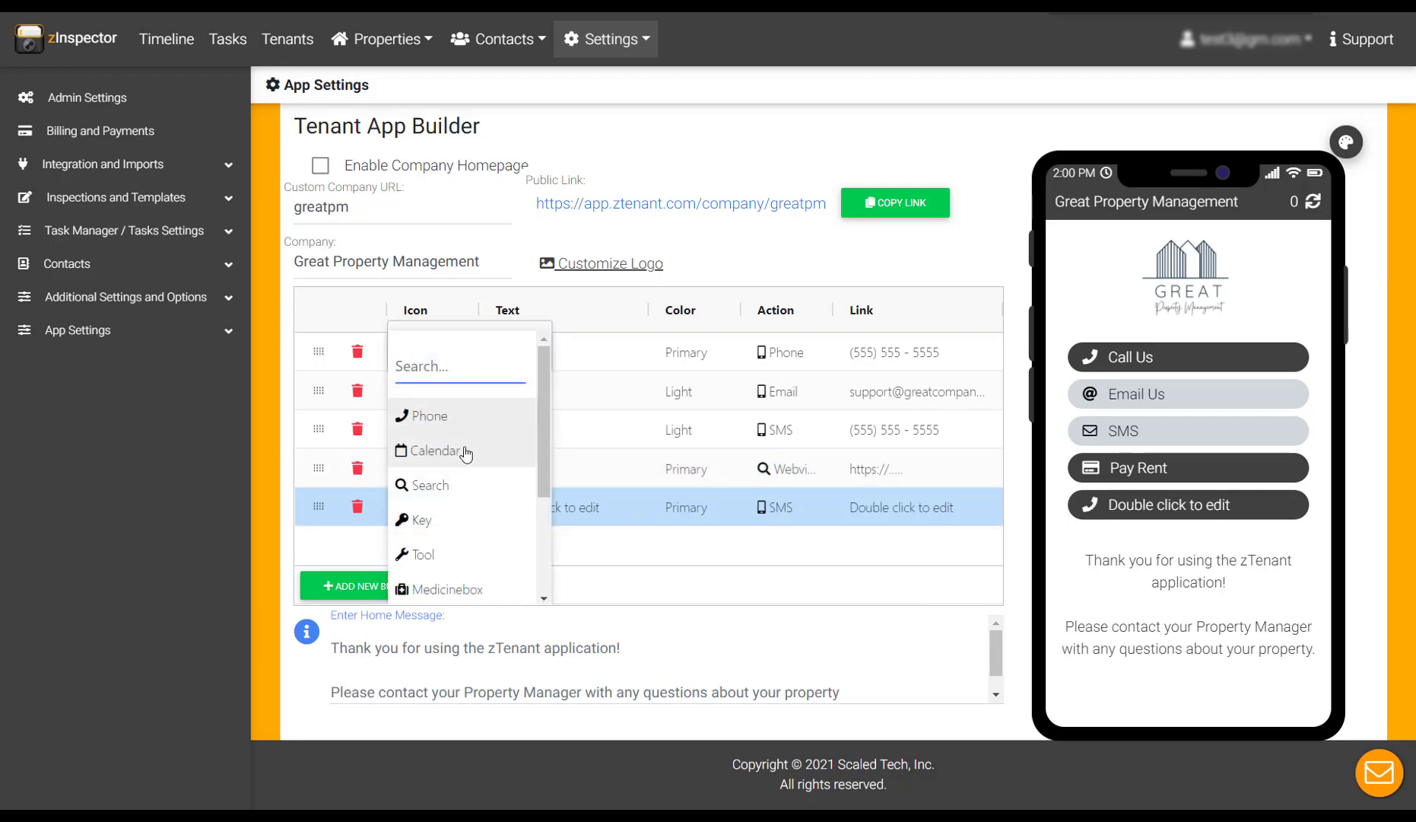
pyautogui.click(445, 502)
pyautogui.doubleClick(524, 507)
pyautogui.write('View Listings')
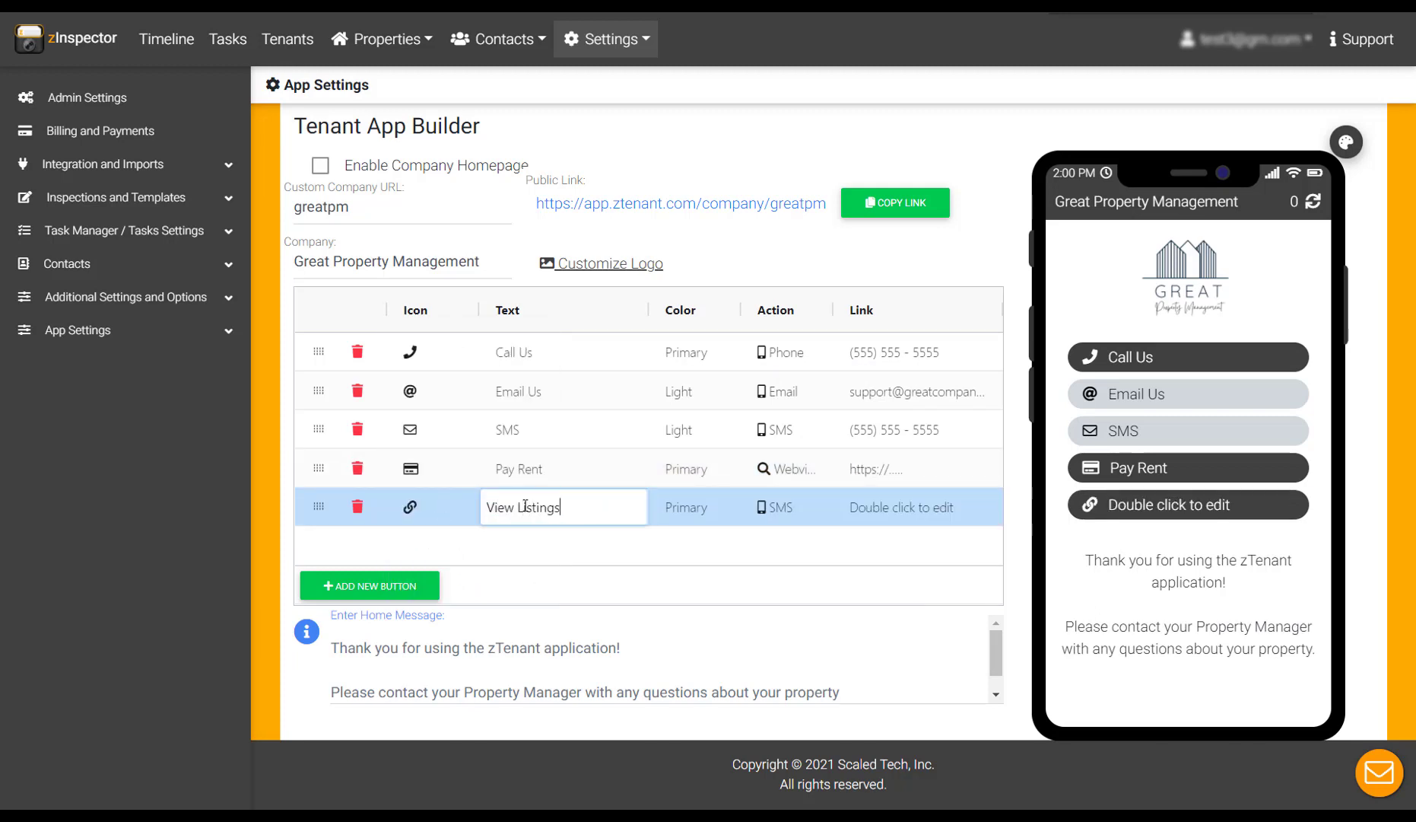
pyautogui.doubleClick(689, 507)
pyautogui.click(673, 591)
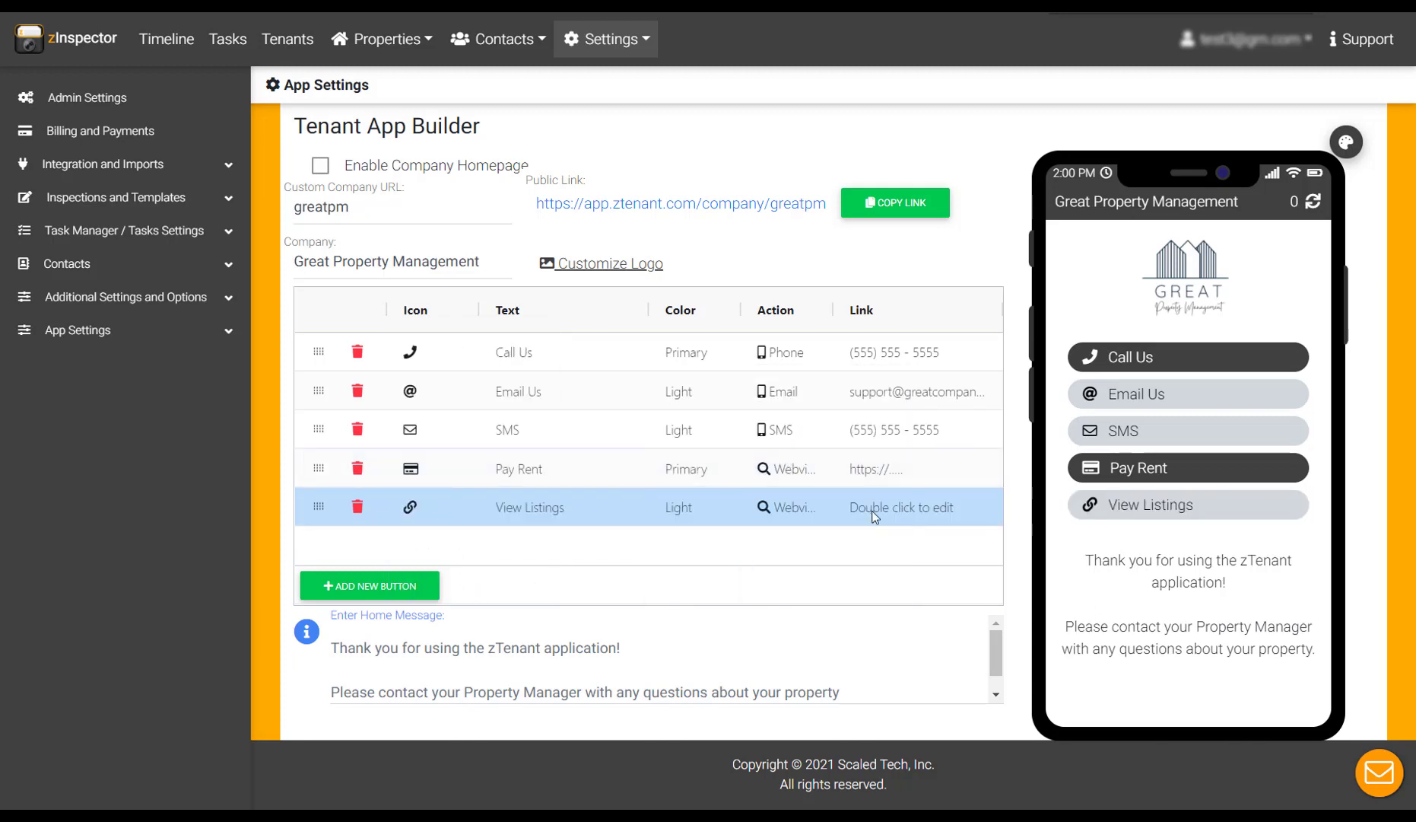
pyautogui.doubleClick(873, 508)
pyautogui.write('https://.....')
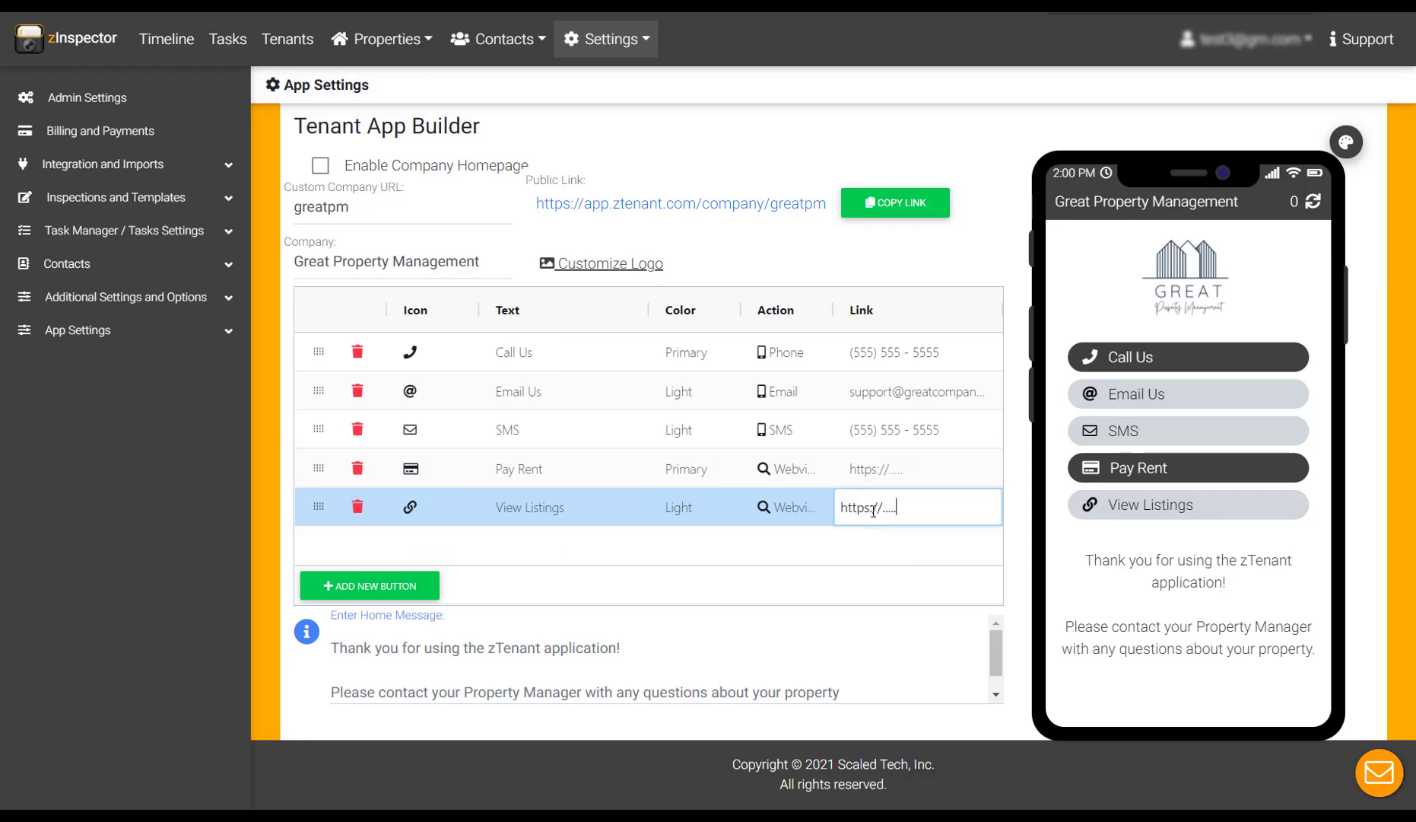
# Step: Add a 'Maintenance Request' button with a Webview action and link
pyautogui.click(369, 585)
pyautogui.doubleClick(516, 547)
pyautogui.write('Maintenance Request')
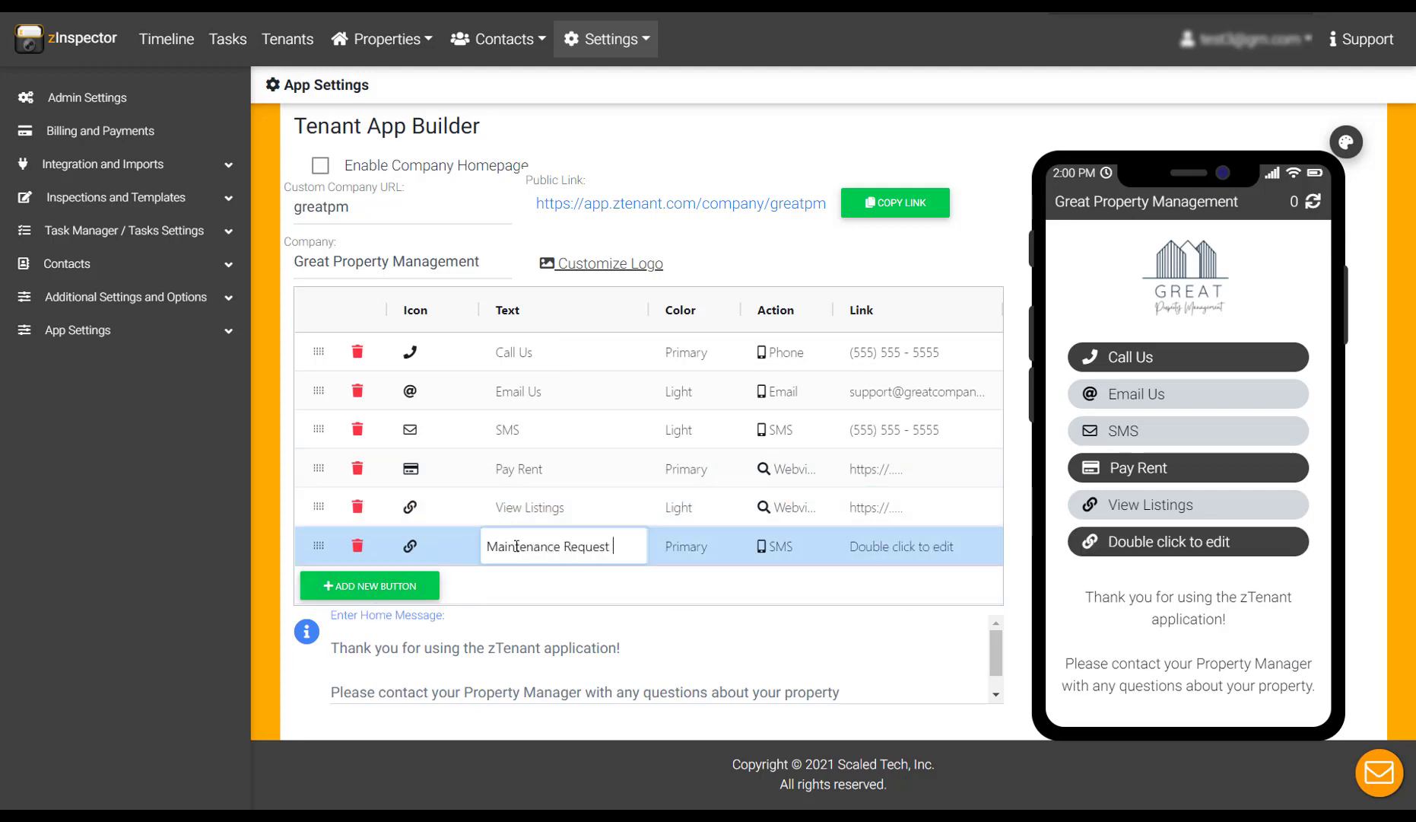
pyautogui.doubleClick(776, 546)
pyautogui.click(783, 457)
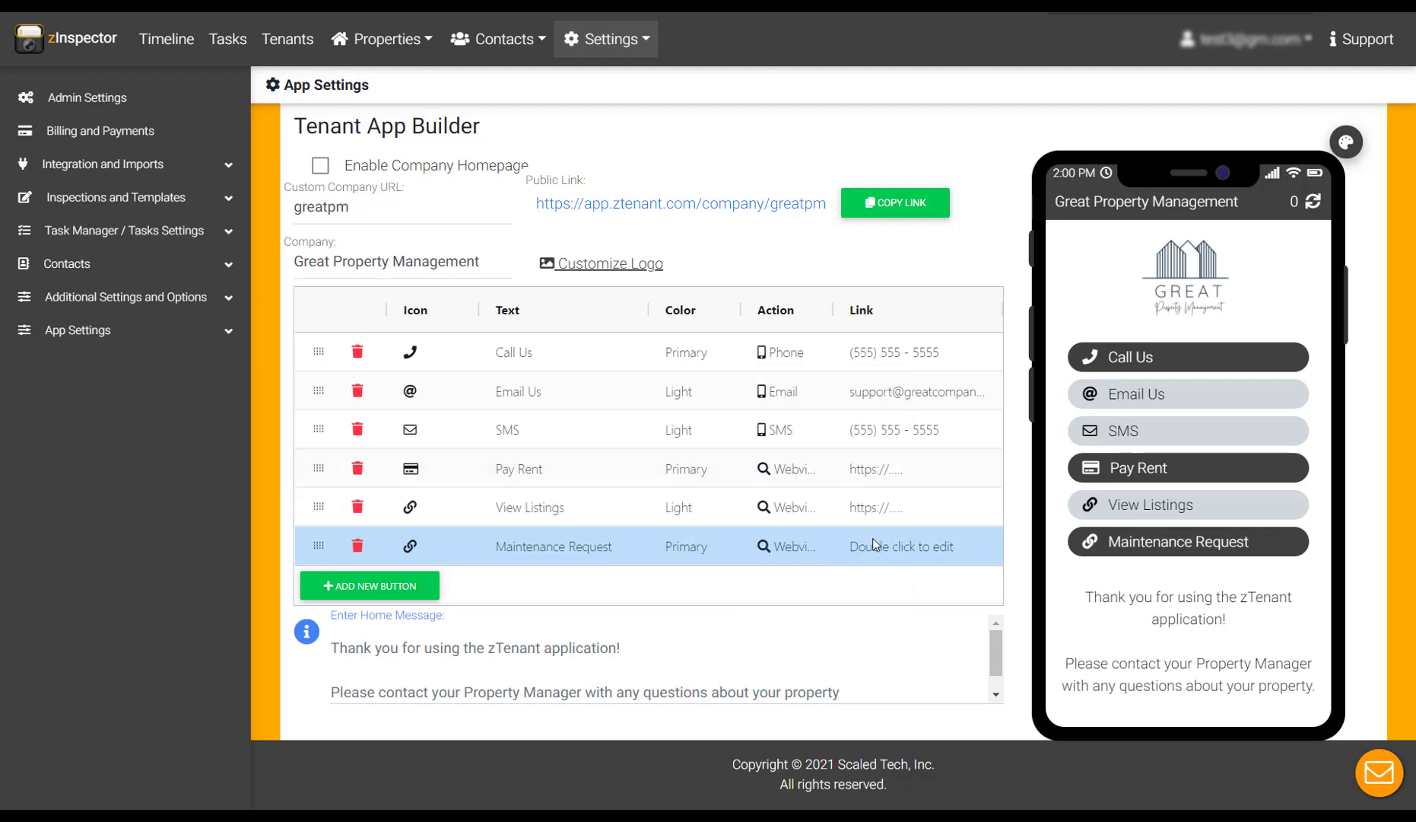
pyautogui.doubleClick(875, 545)
pyautogui.write('https://......')
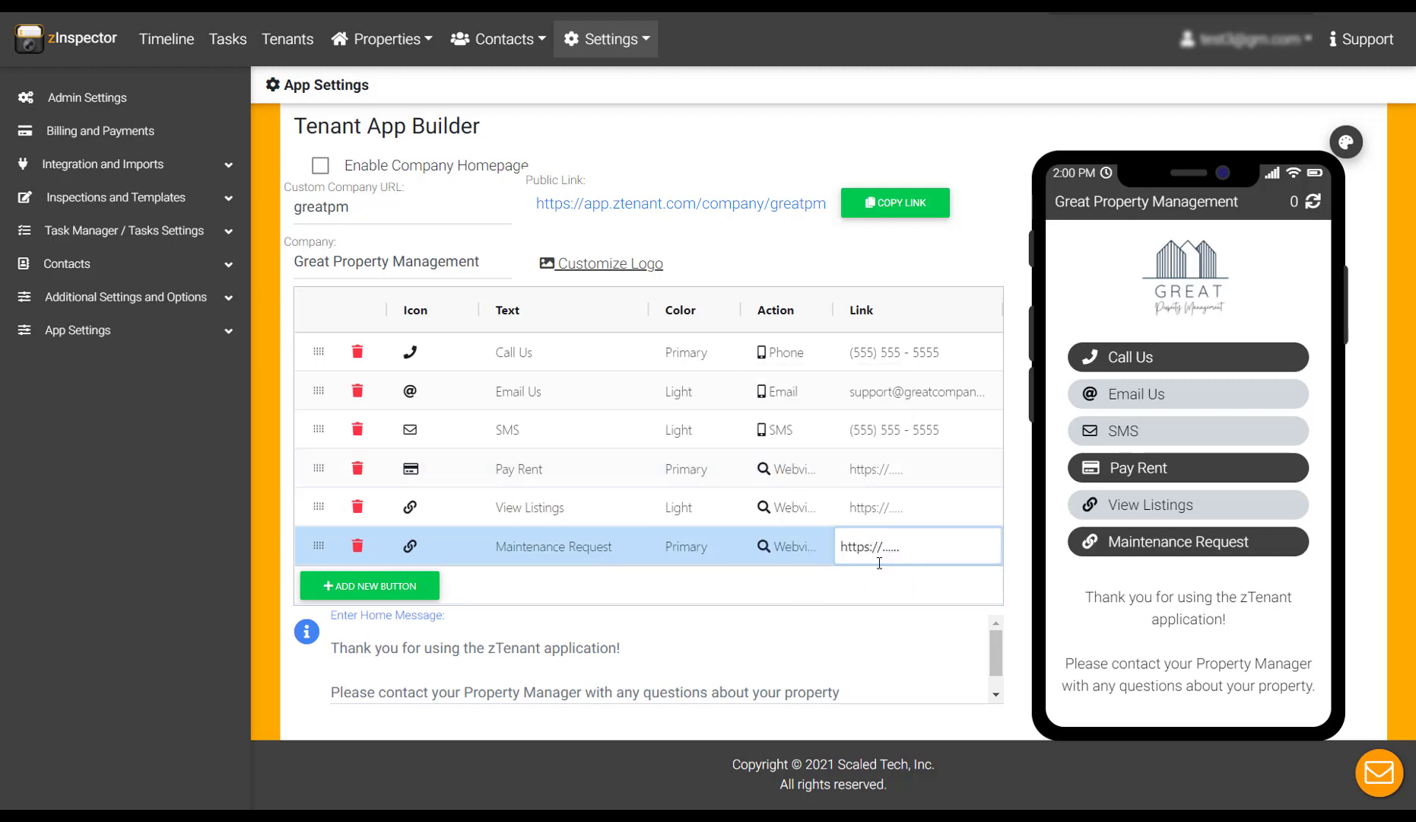
# Step: Apply the Shadows colour theme to the buttons and open Pay Rent's Edit Button dialog
pyautogui.click(881, 590)
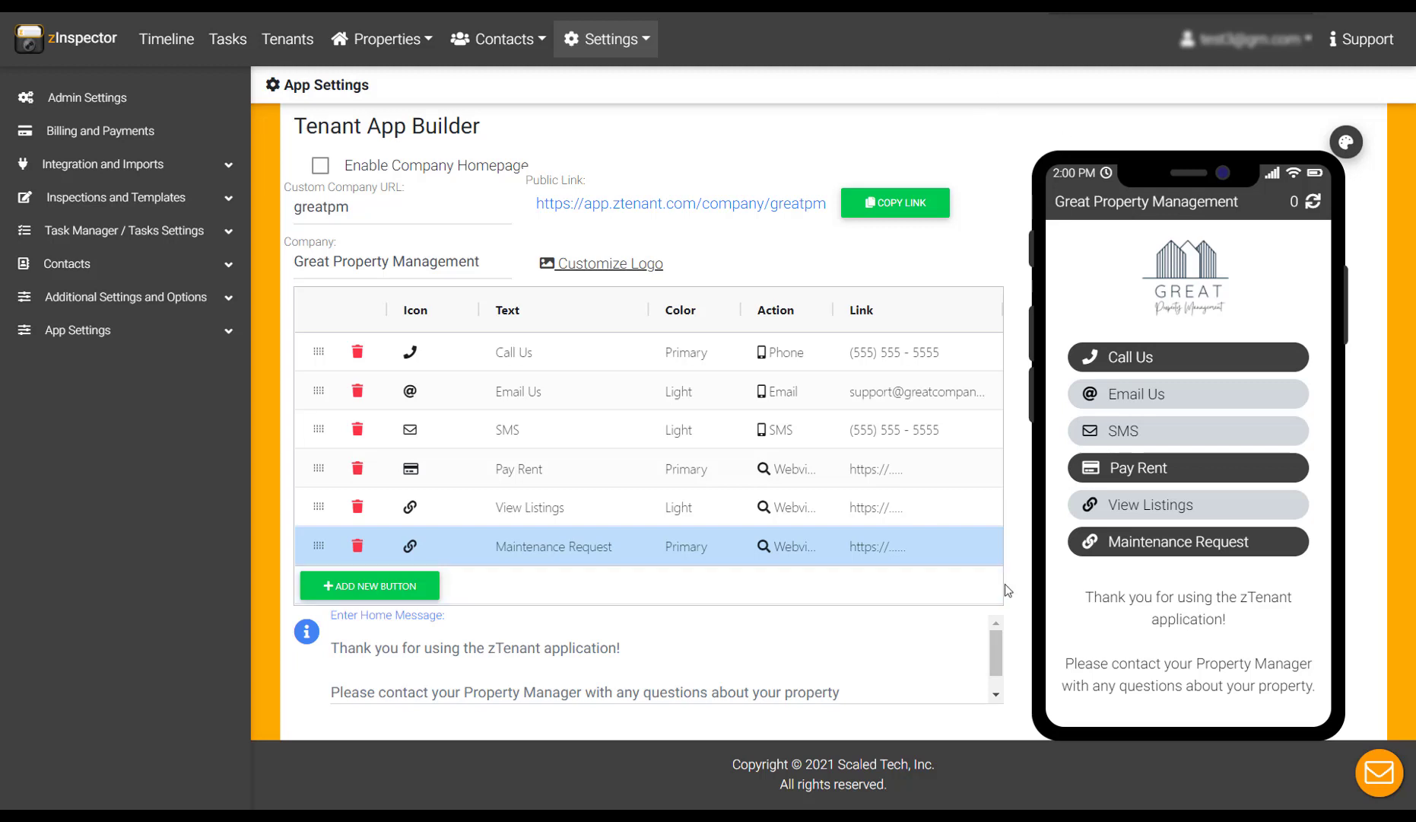
pyautogui.click(1347, 142)
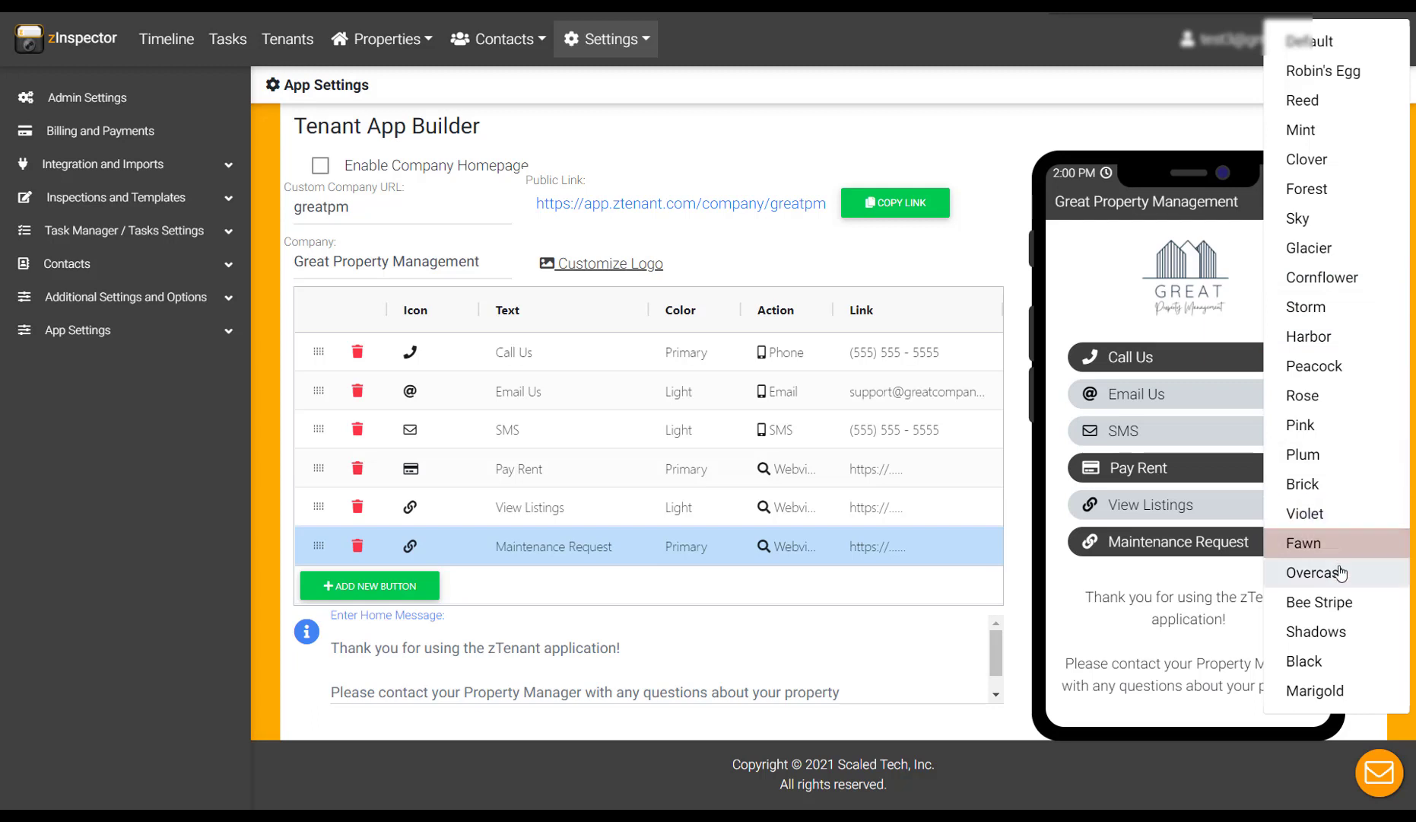
pyautogui.click(1337, 644)
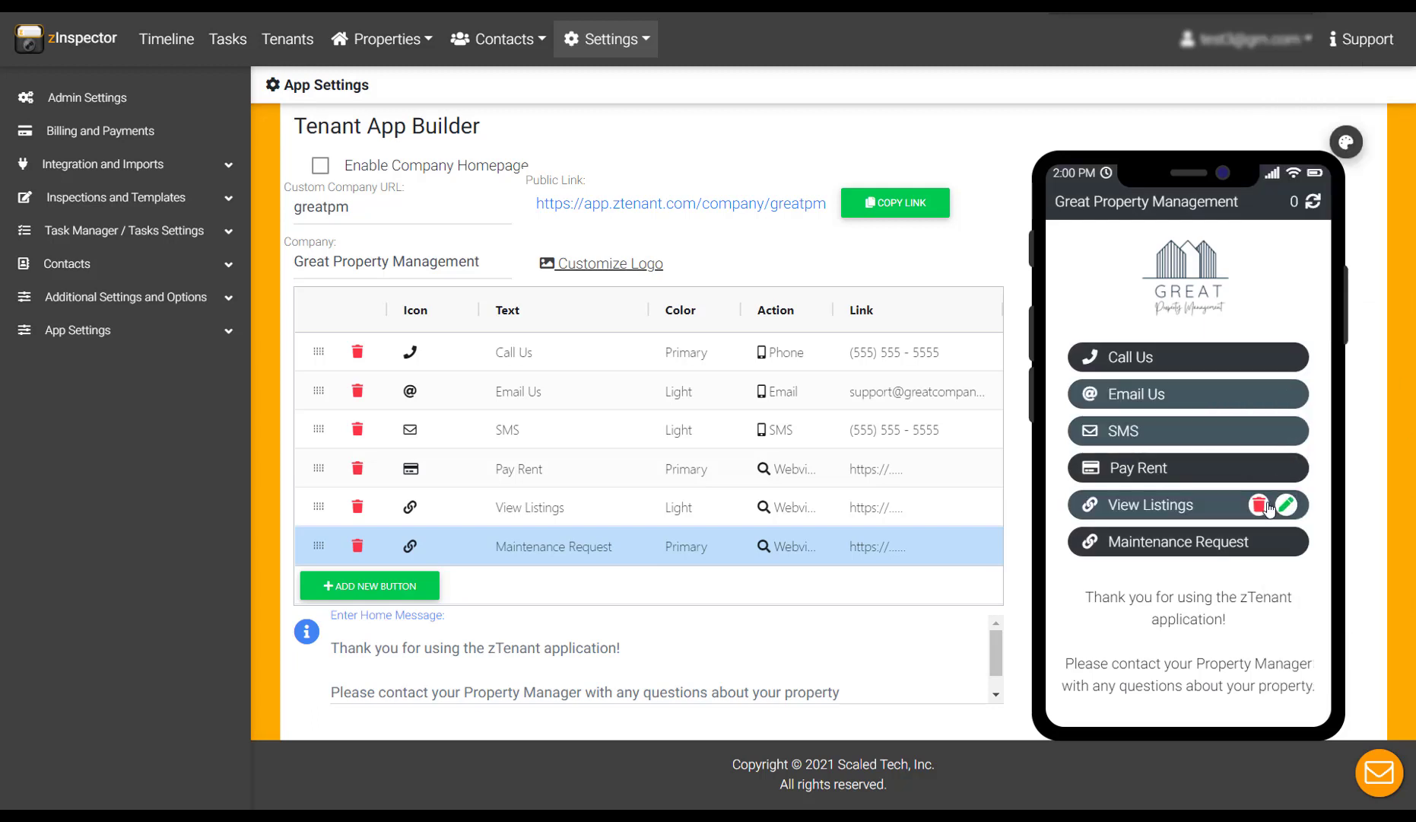
pyautogui.click(1285, 466)
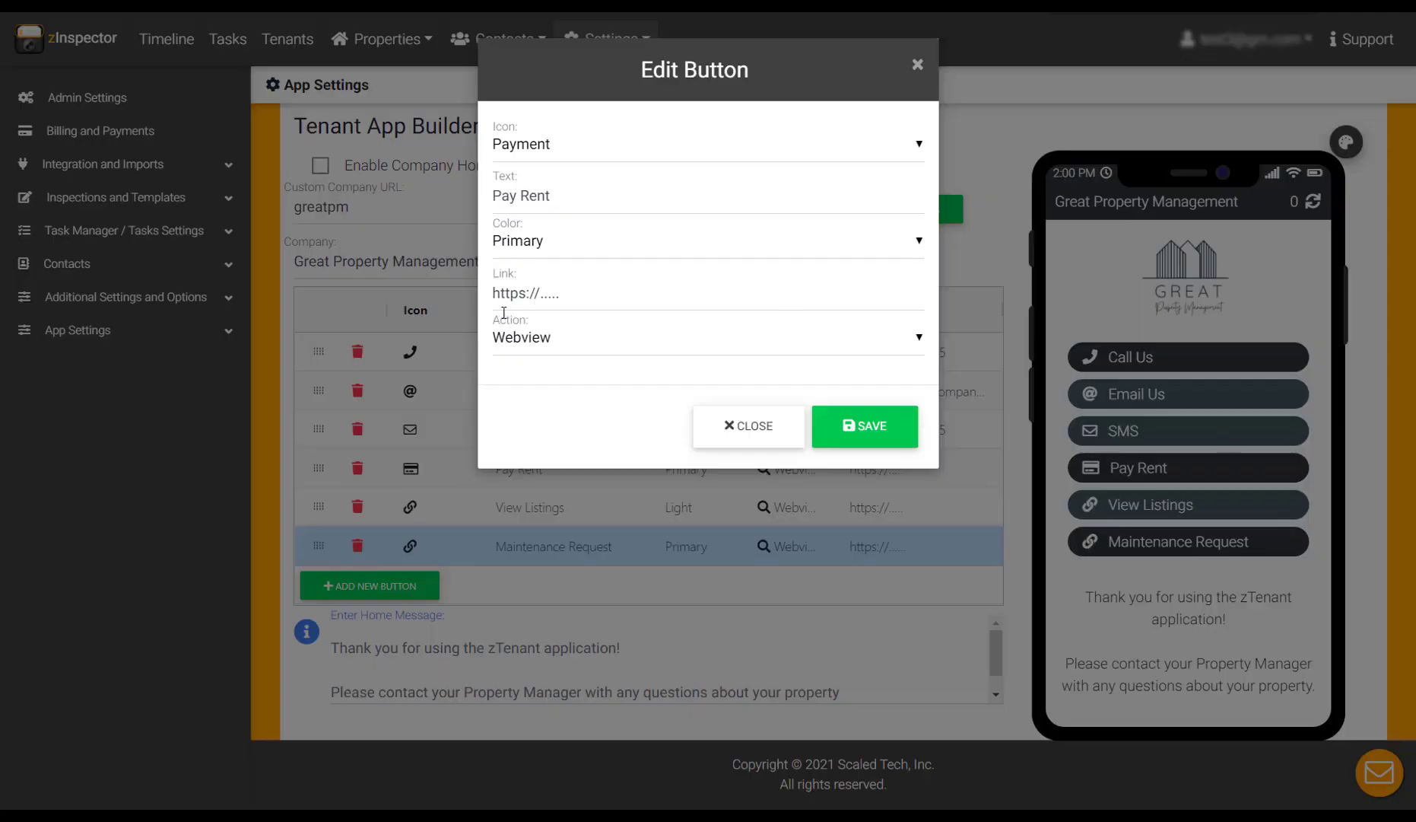
# Step: Set the home message to 'Office Hours: 09:00 am - 5:00 pm' and 'We look forward to serving you.', then enable Company Homepage
pyautogui.click(765, 431)
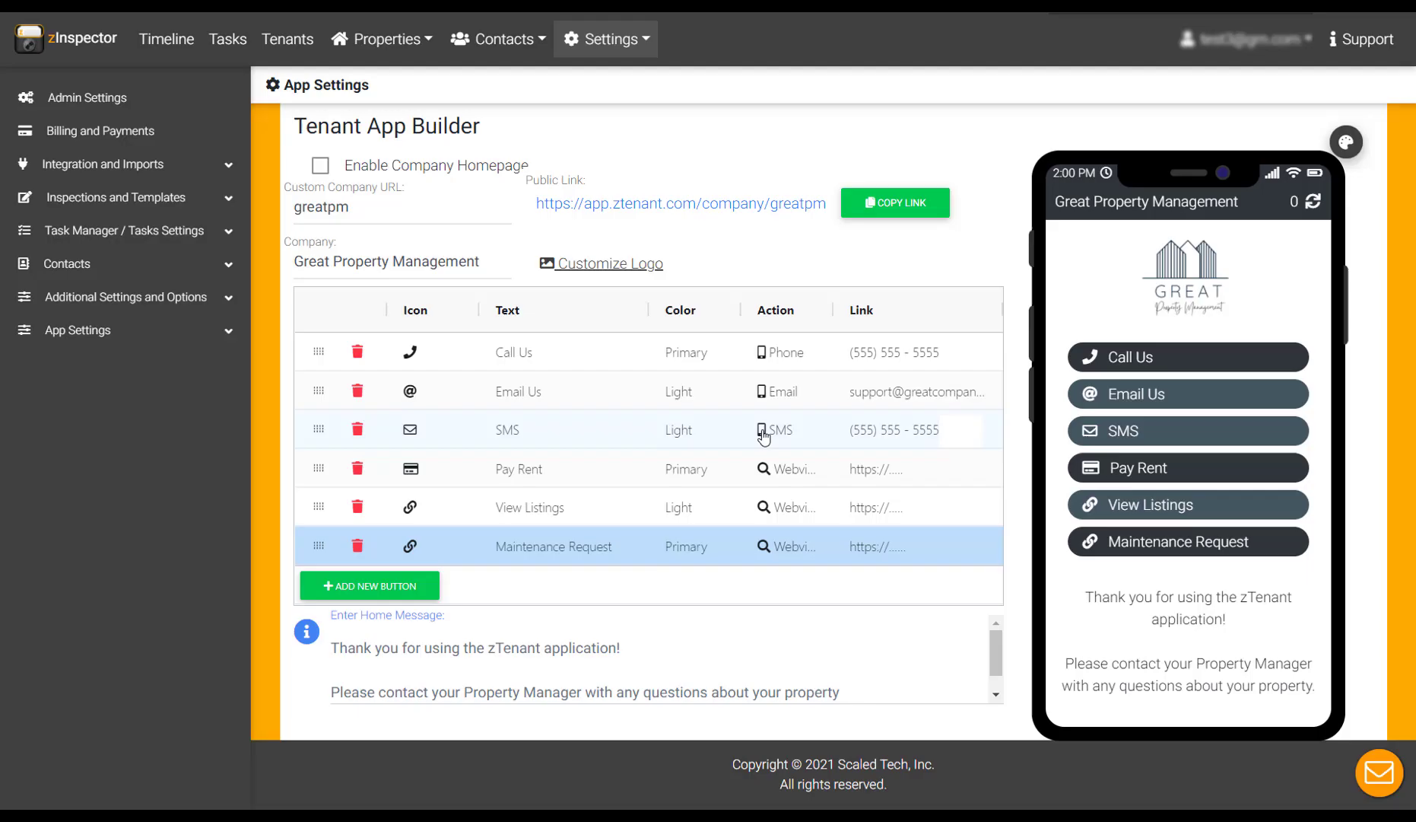
pyautogui.click(631, 648)
pyautogui.hotkey('ctrl', 'a')
pyautogui.press('BackSpace')
pyautogui.write('Office Hours')
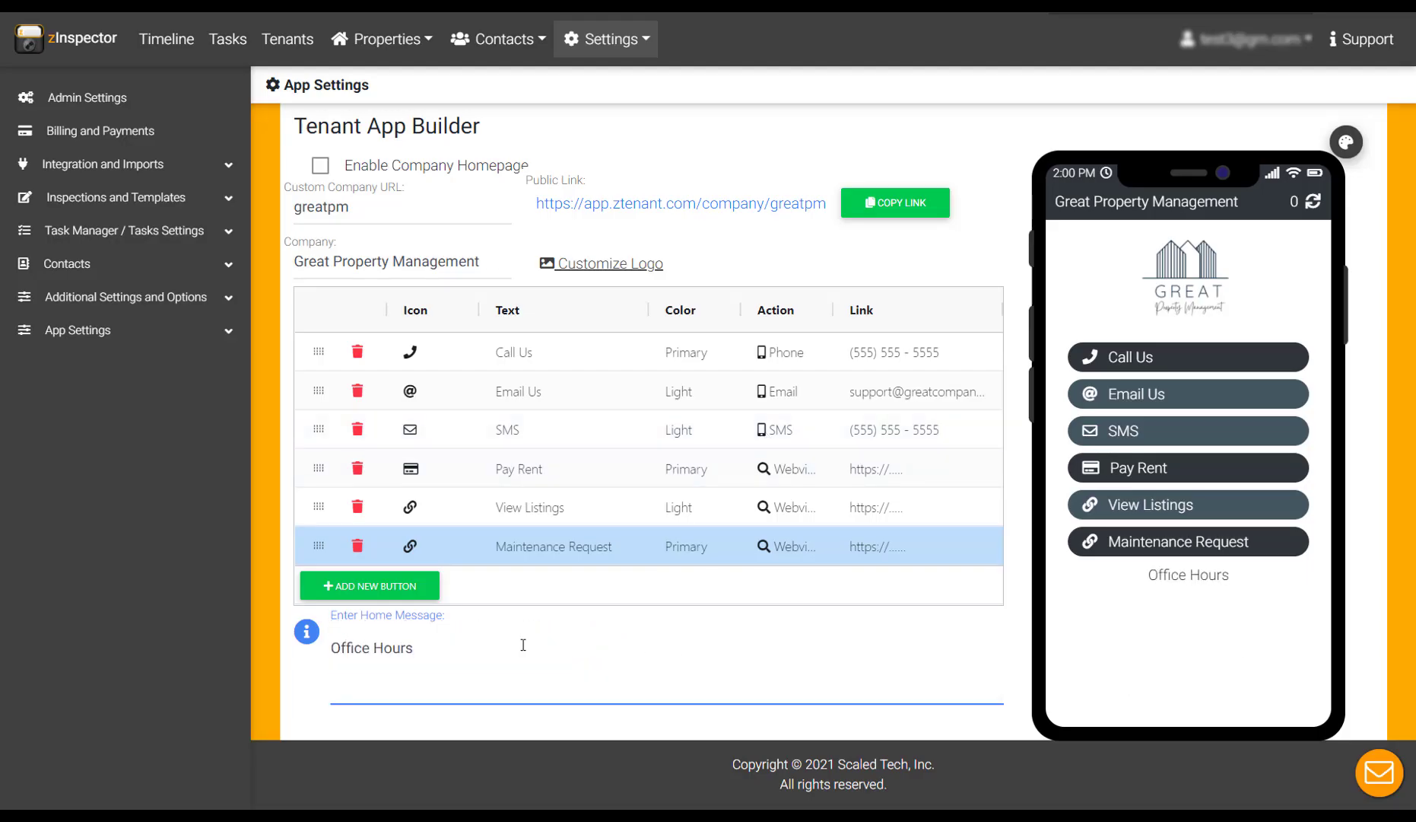
pyautogui.write(':')
pyautogui.press('Return')
pyautogui.write('09:00 am -')
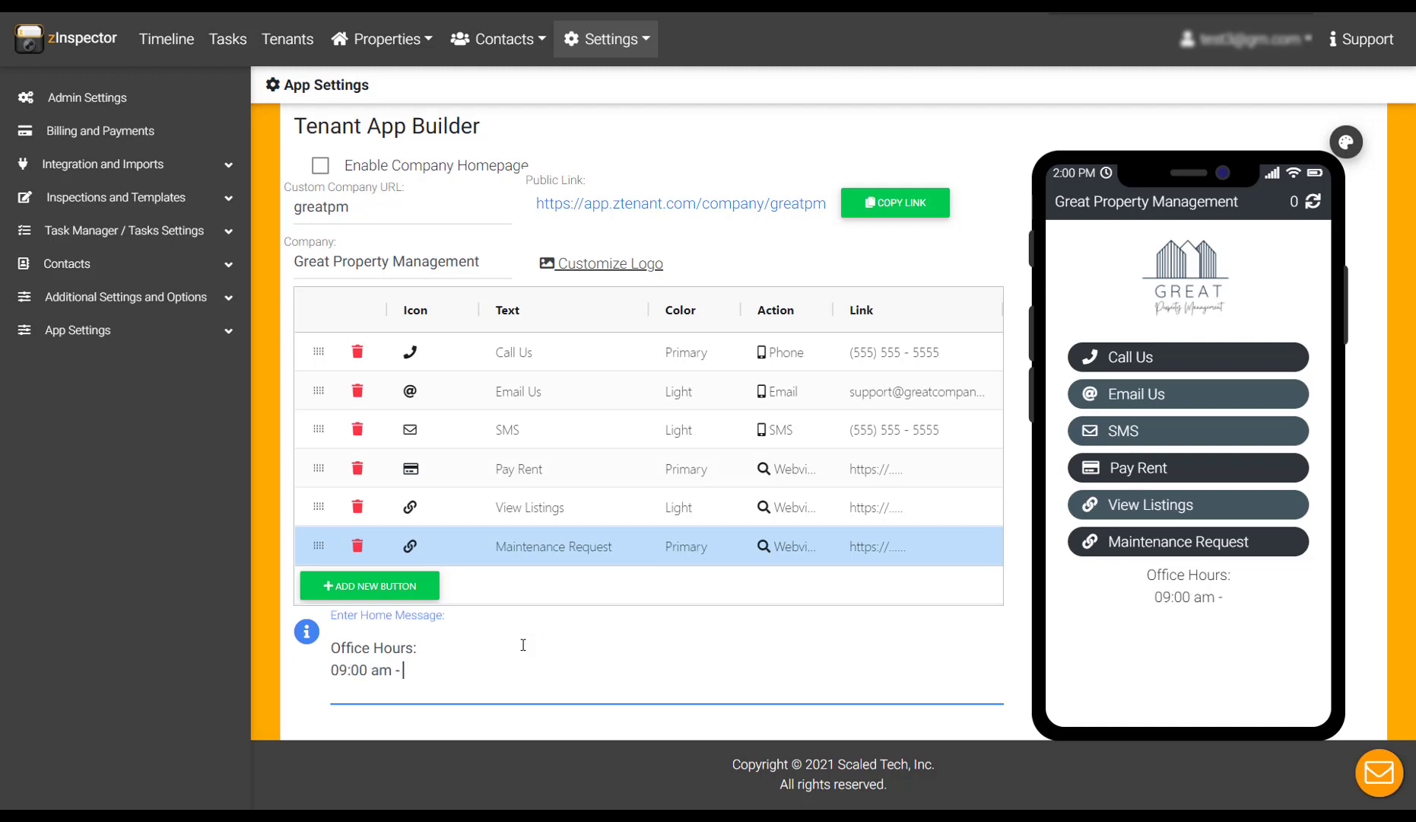
pyautogui.write(' 5:00 pm')
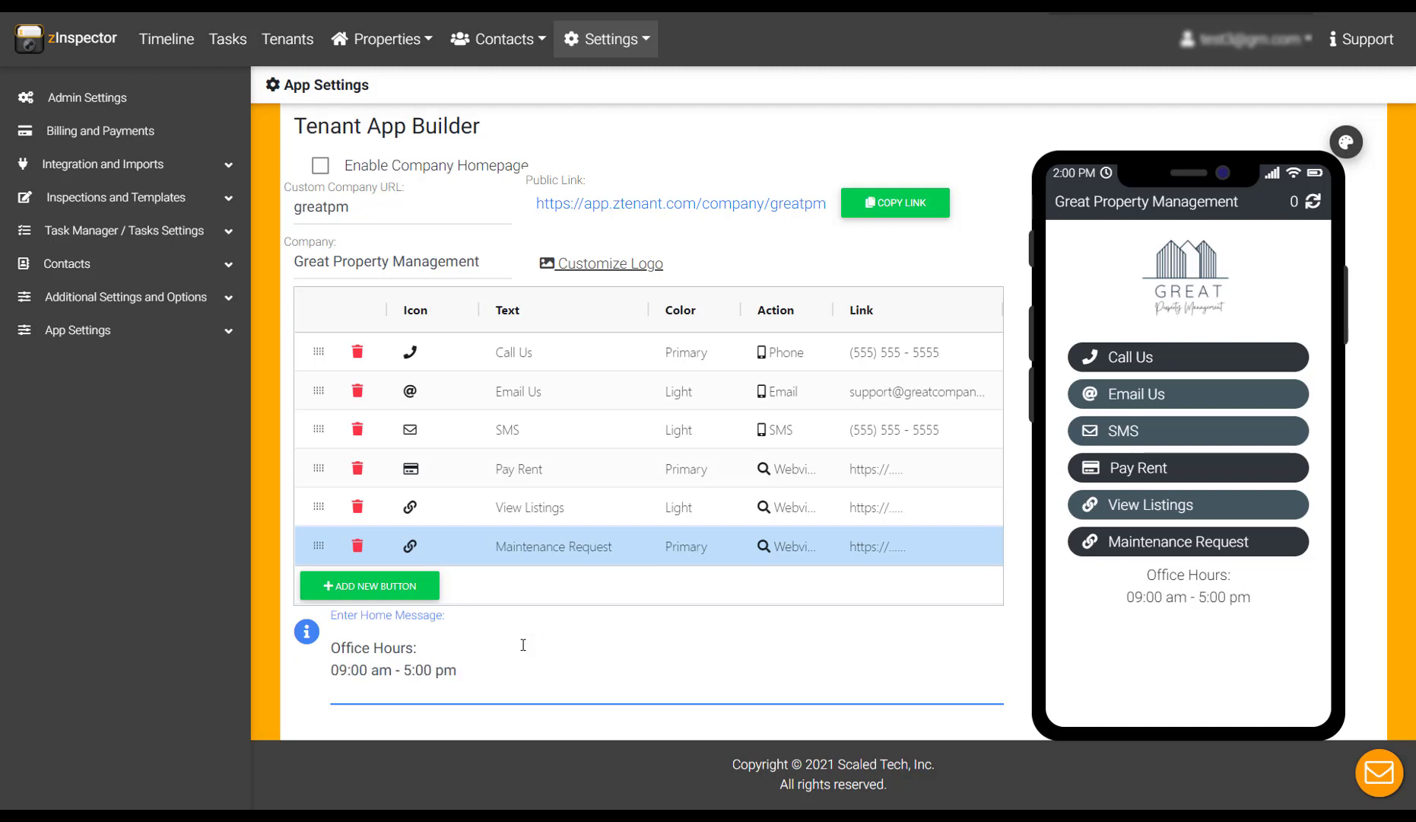
pyautogui.press('Return')
pyautogui.press('Return')
pyautogui.write('We look forward')
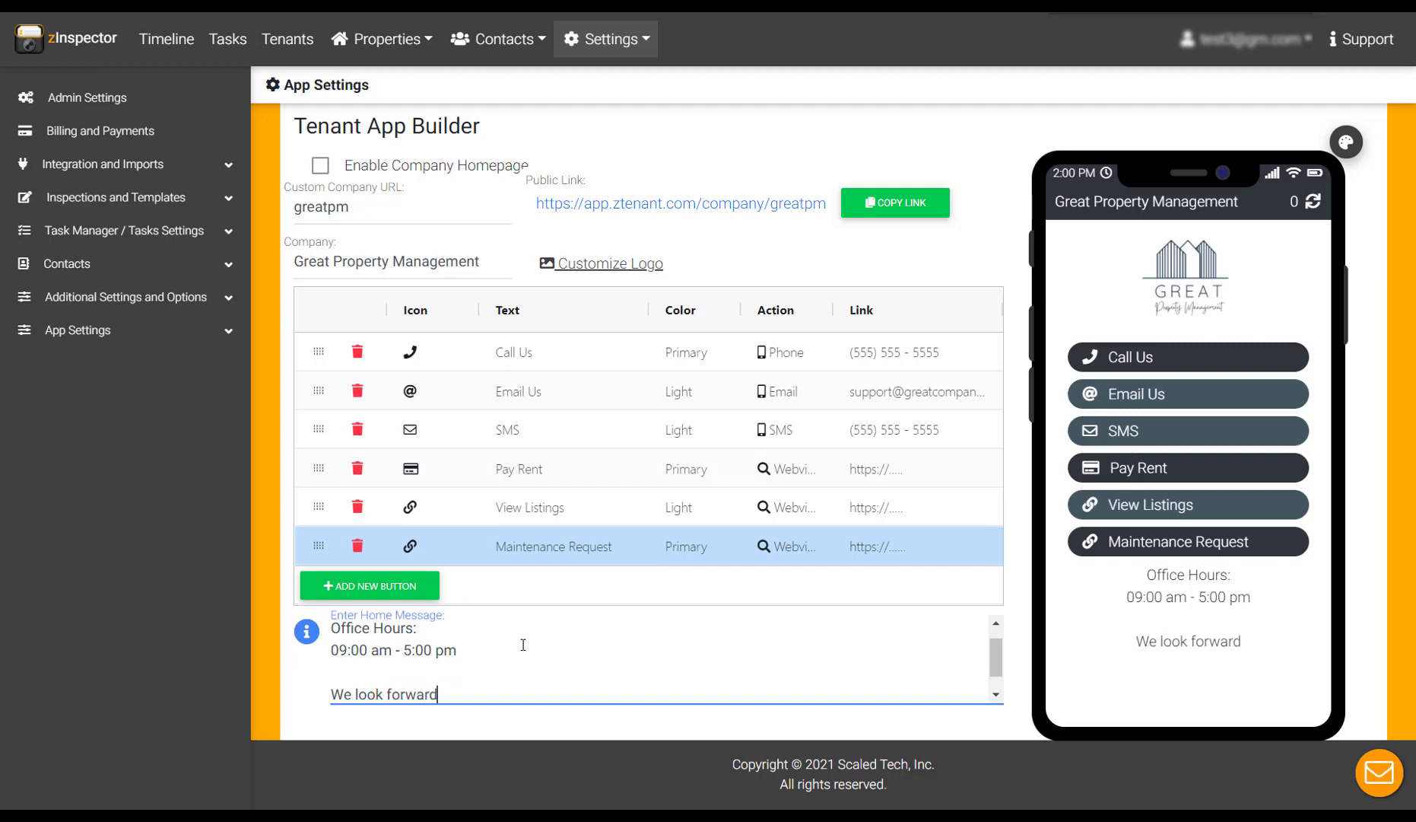
pyautogui.write(' to serving you.')
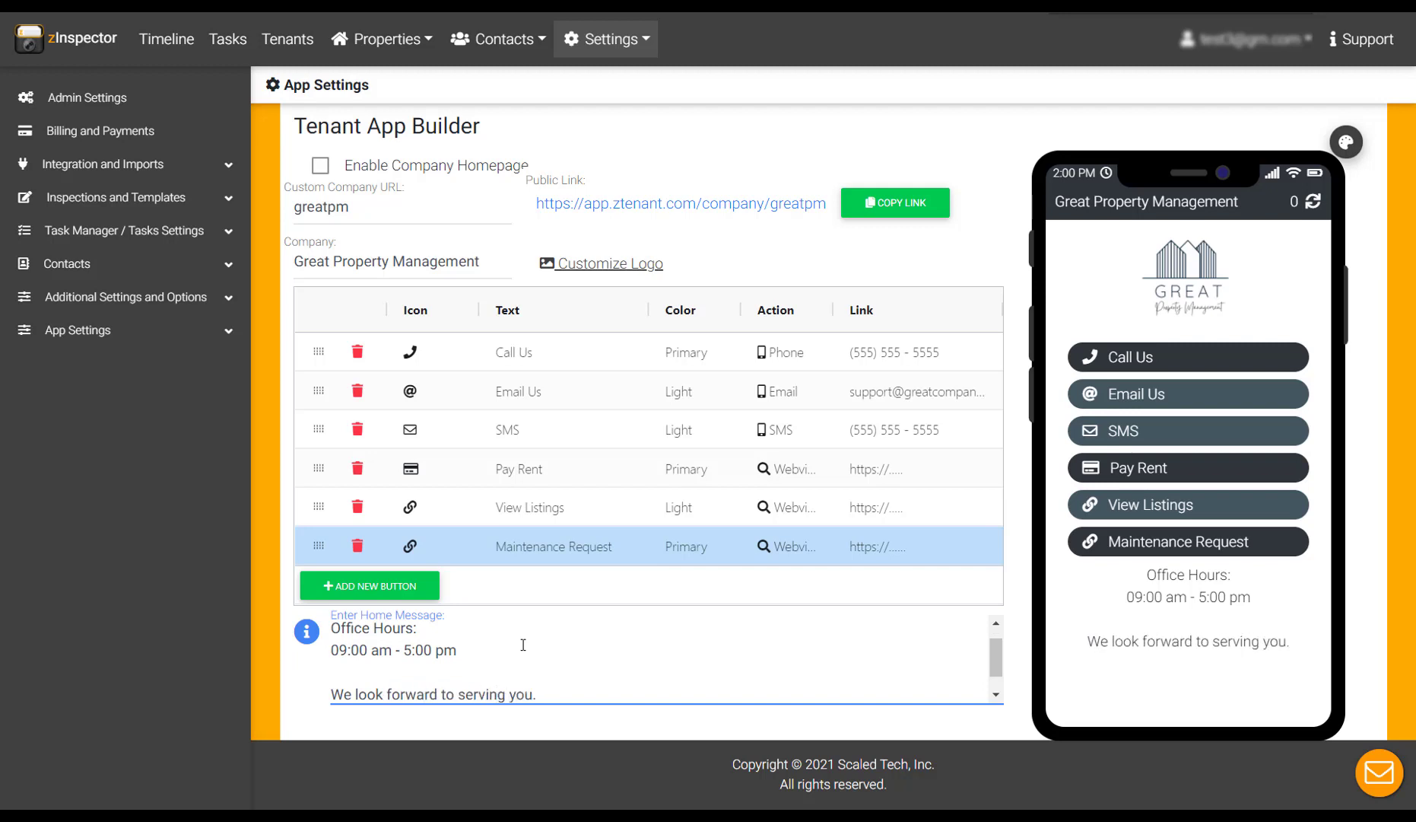
pyautogui.click(320, 172)
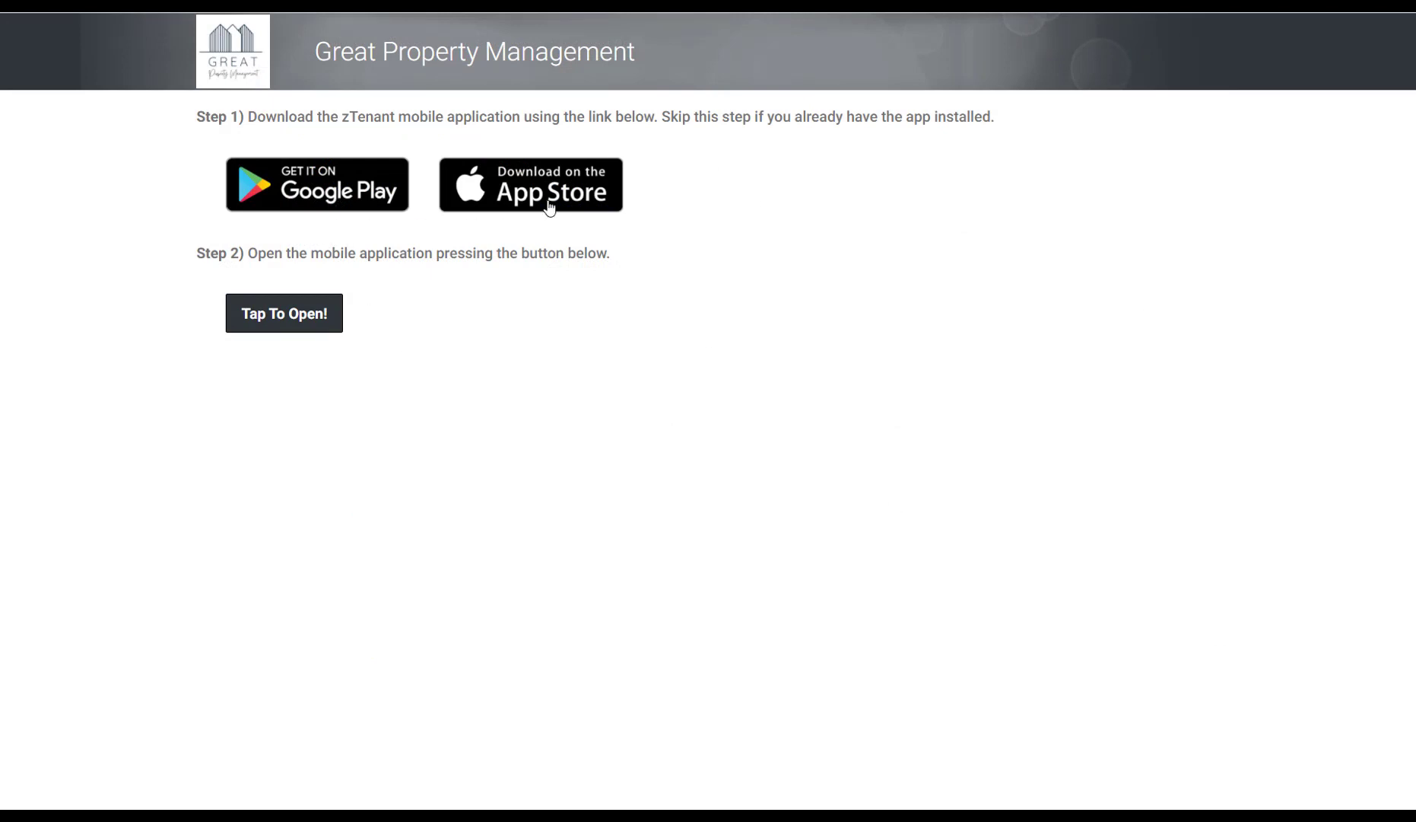
# Step: Launch the zTenant mobile app via 'Tap To Open!' on the public company page
pyautogui.click(281, 318)
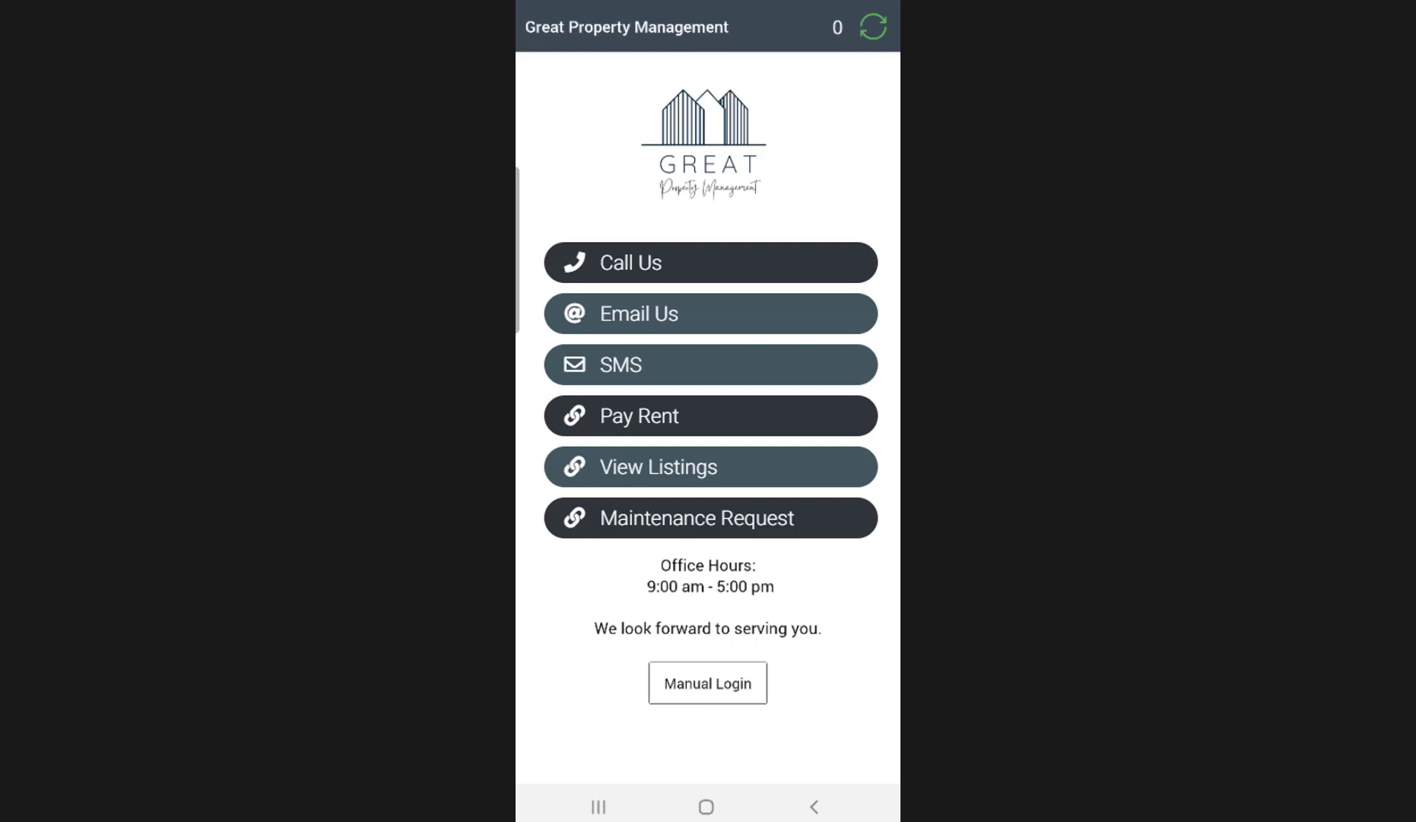
# Step: Test Email Us, which opens a draft to support, then discard it
pyautogui.click(710, 313)
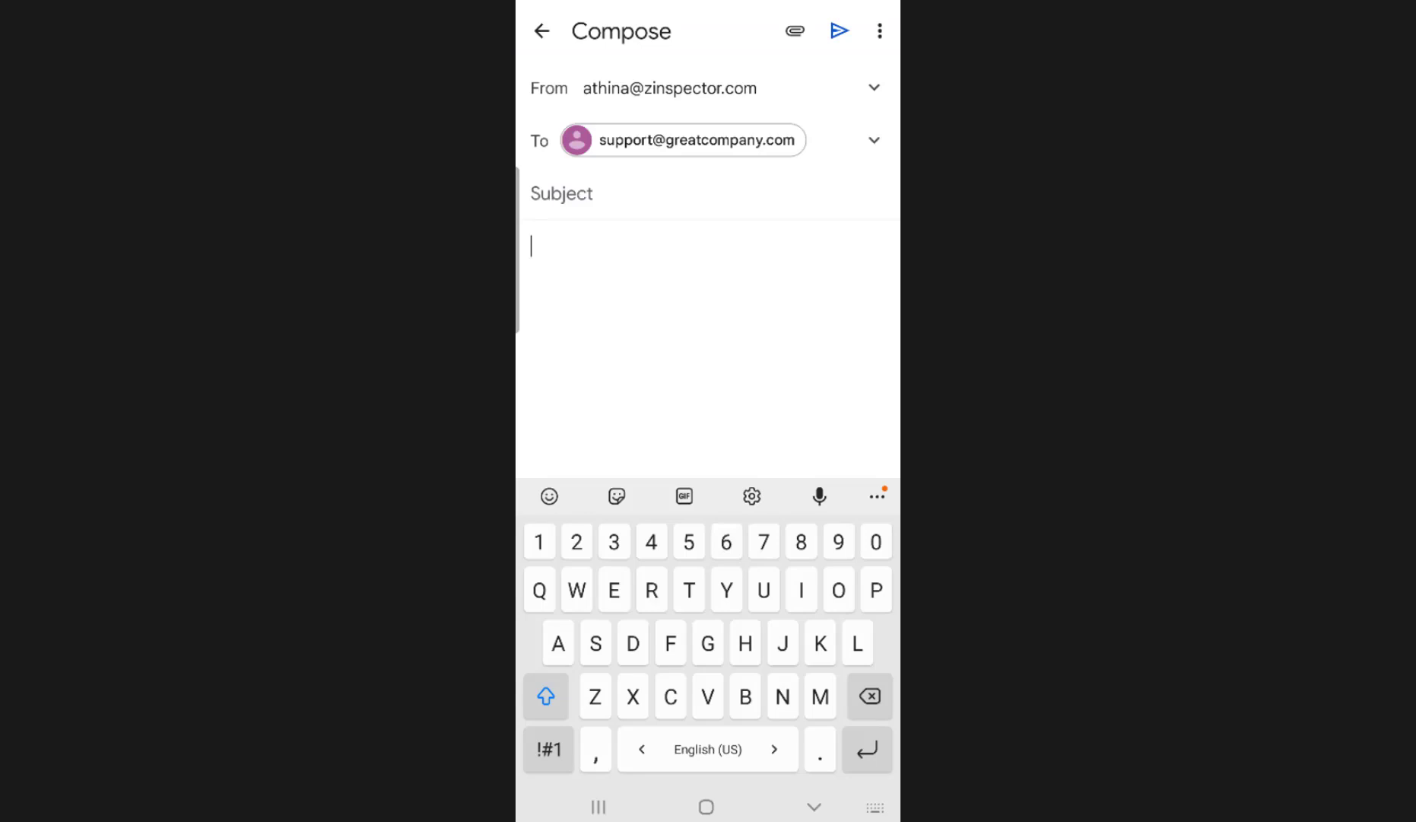
pyautogui.click(814, 806)
pyautogui.click(813, 806)
# Step: Test Call Us, which opens the dialer, then return to the company home screen
pyautogui.click(710, 262)
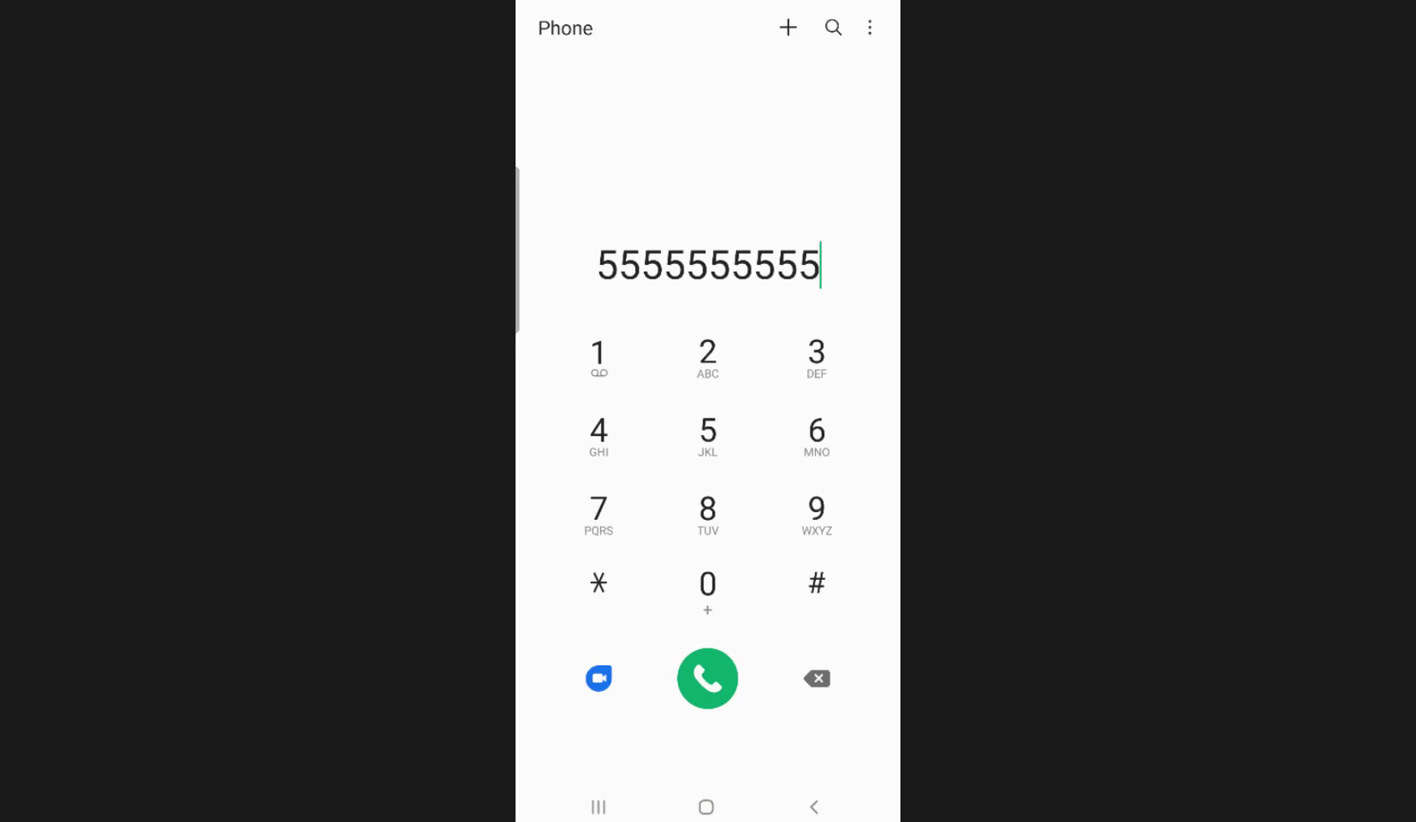
pyautogui.click(814, 806)
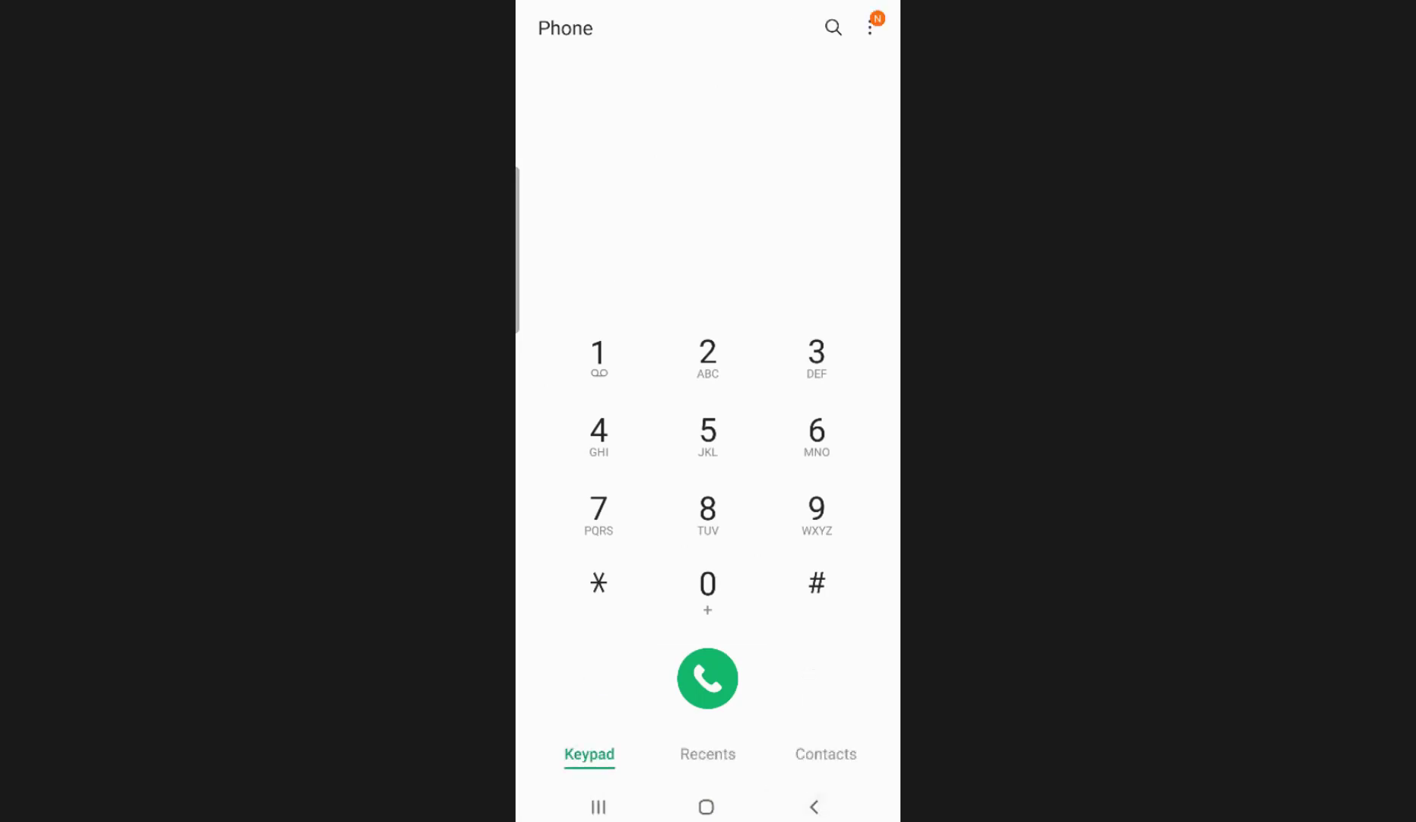
pyautogui.click(814, 806)
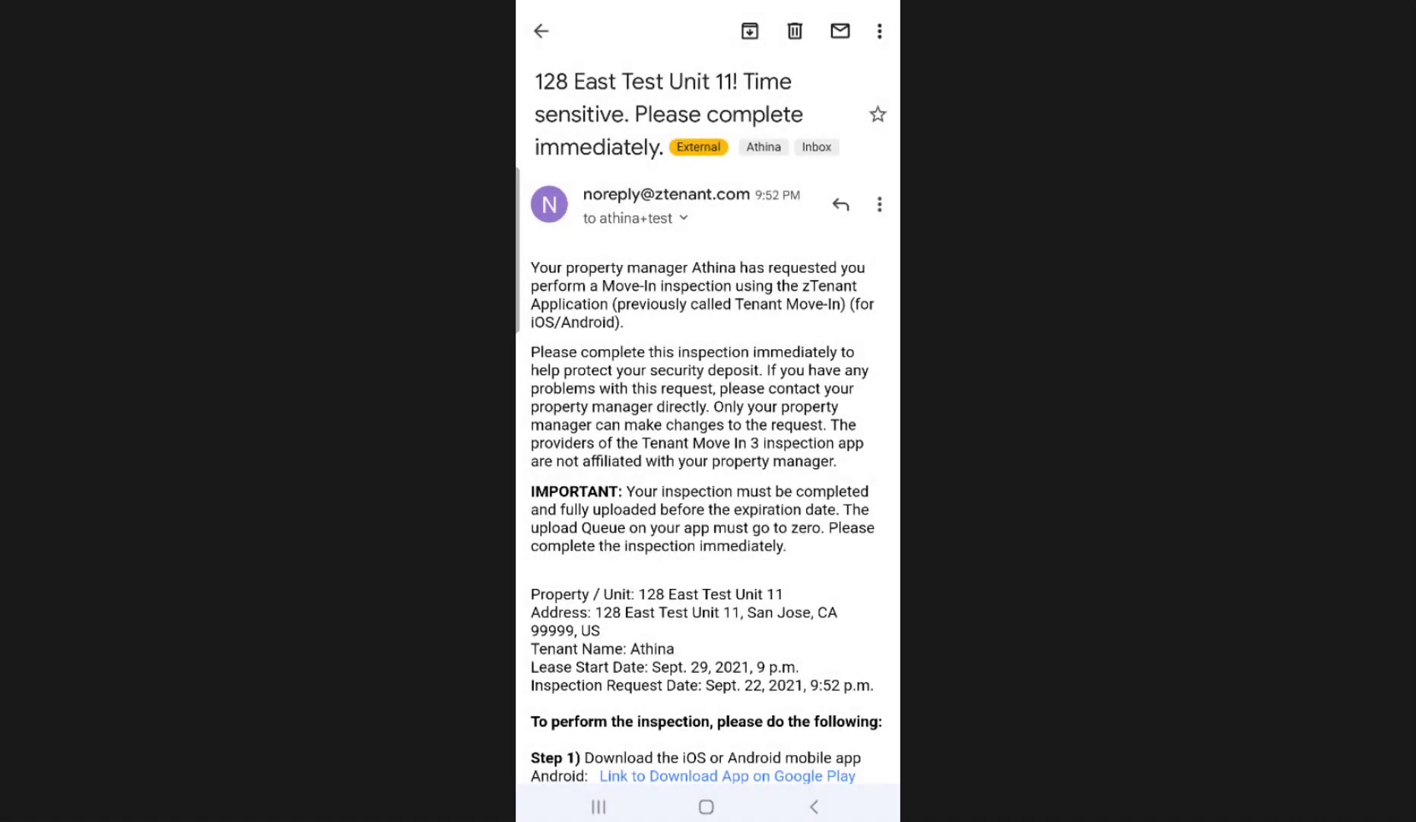
# Step: Log in from the inspection email, sign, and submit the Tenant Move In inspection
pyautogui.scroll(-5, 709, 411)
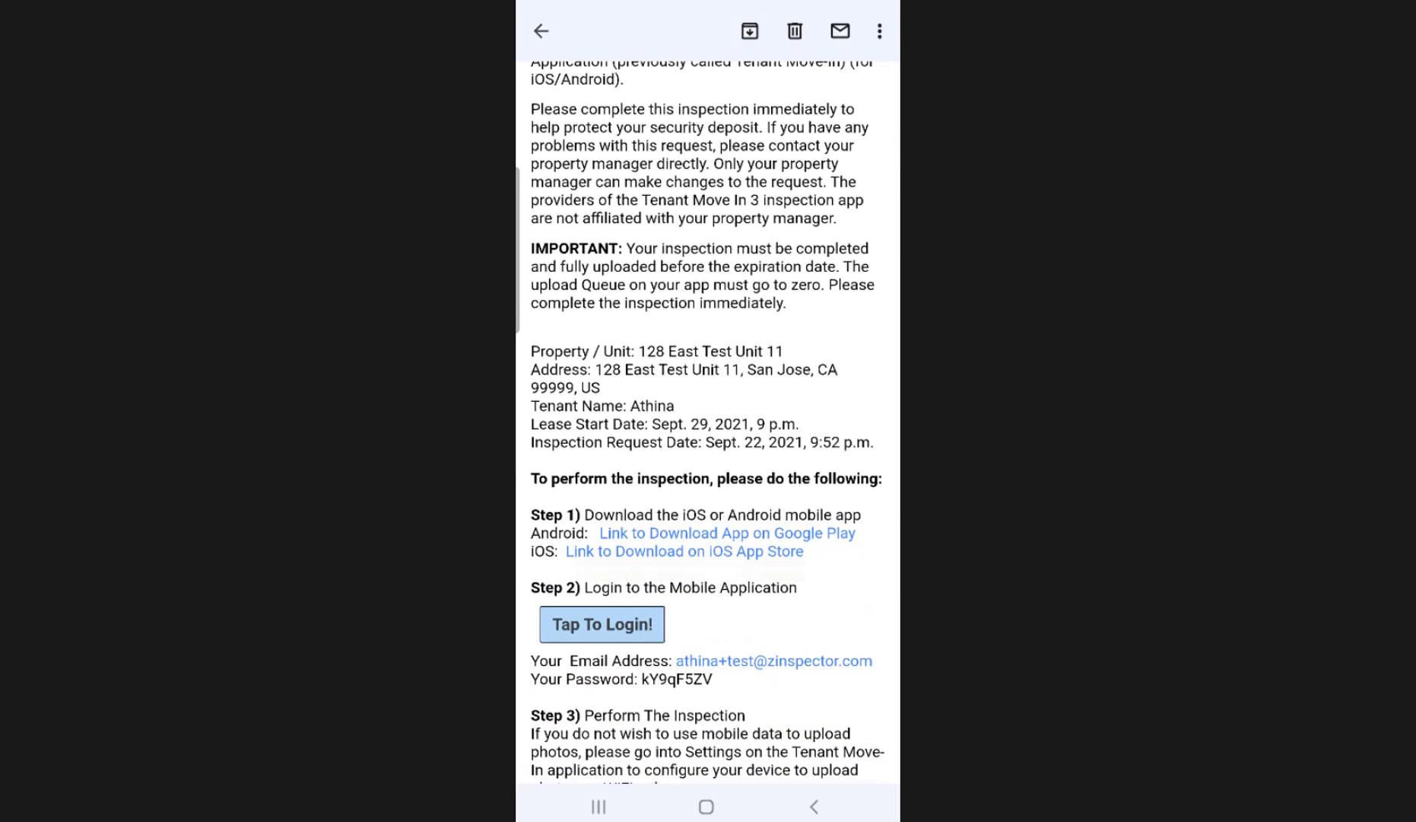
pyautogui.scroll(-3, 709, 422)
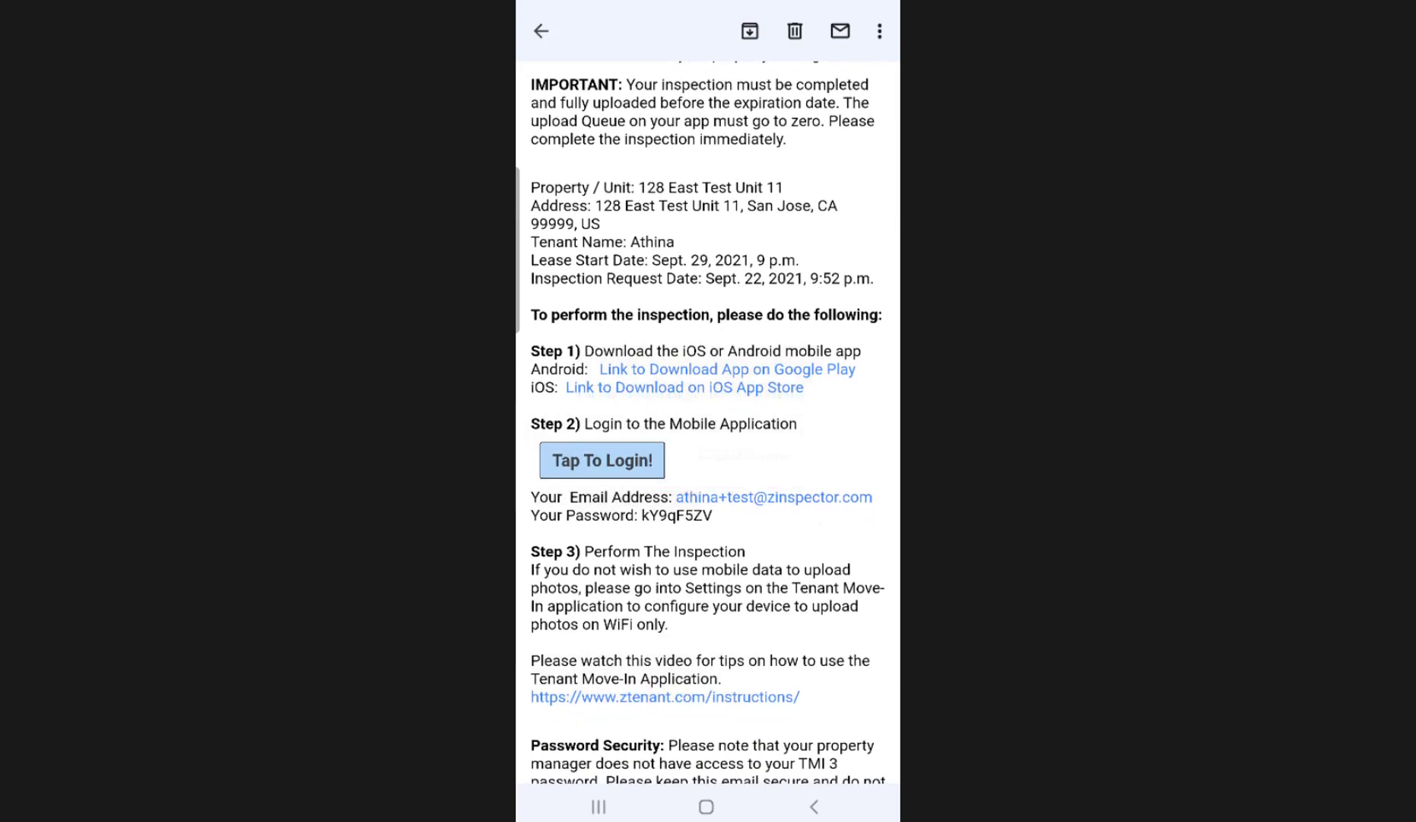
pyautogui.click(602, 460)
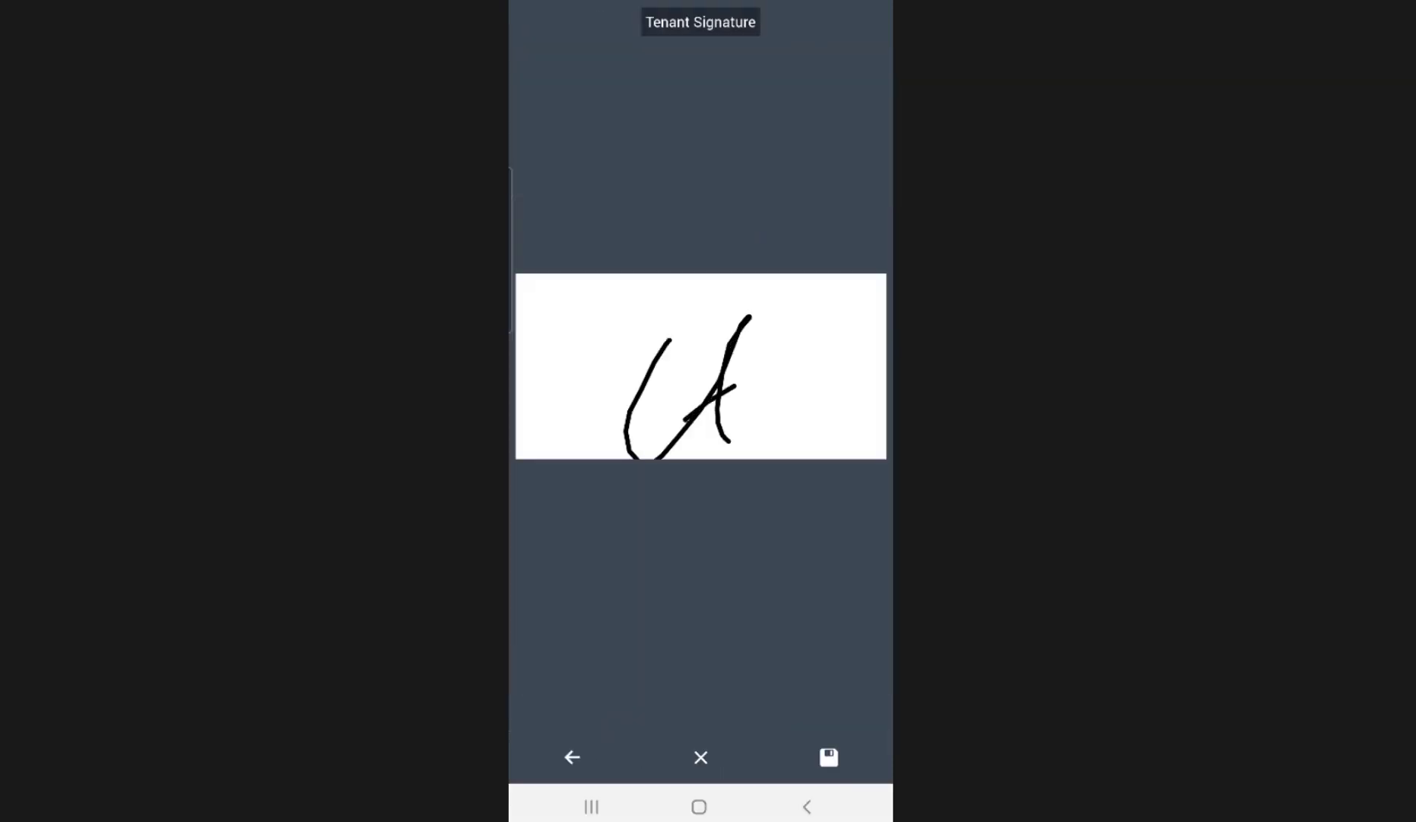
pyautogui.click(830, 756)
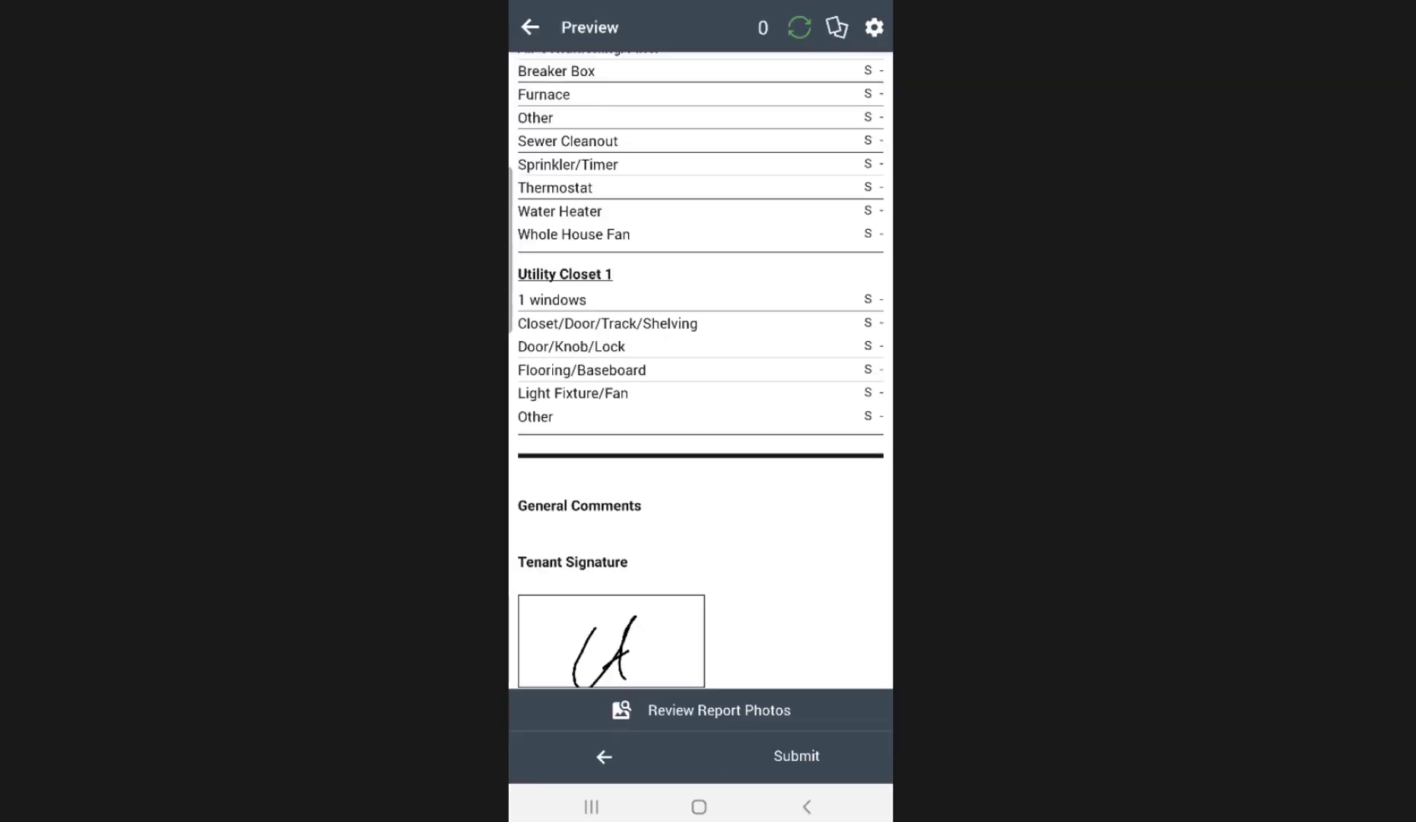
pyautogui.click(796, 756)
pyautogui.click(797, 215)
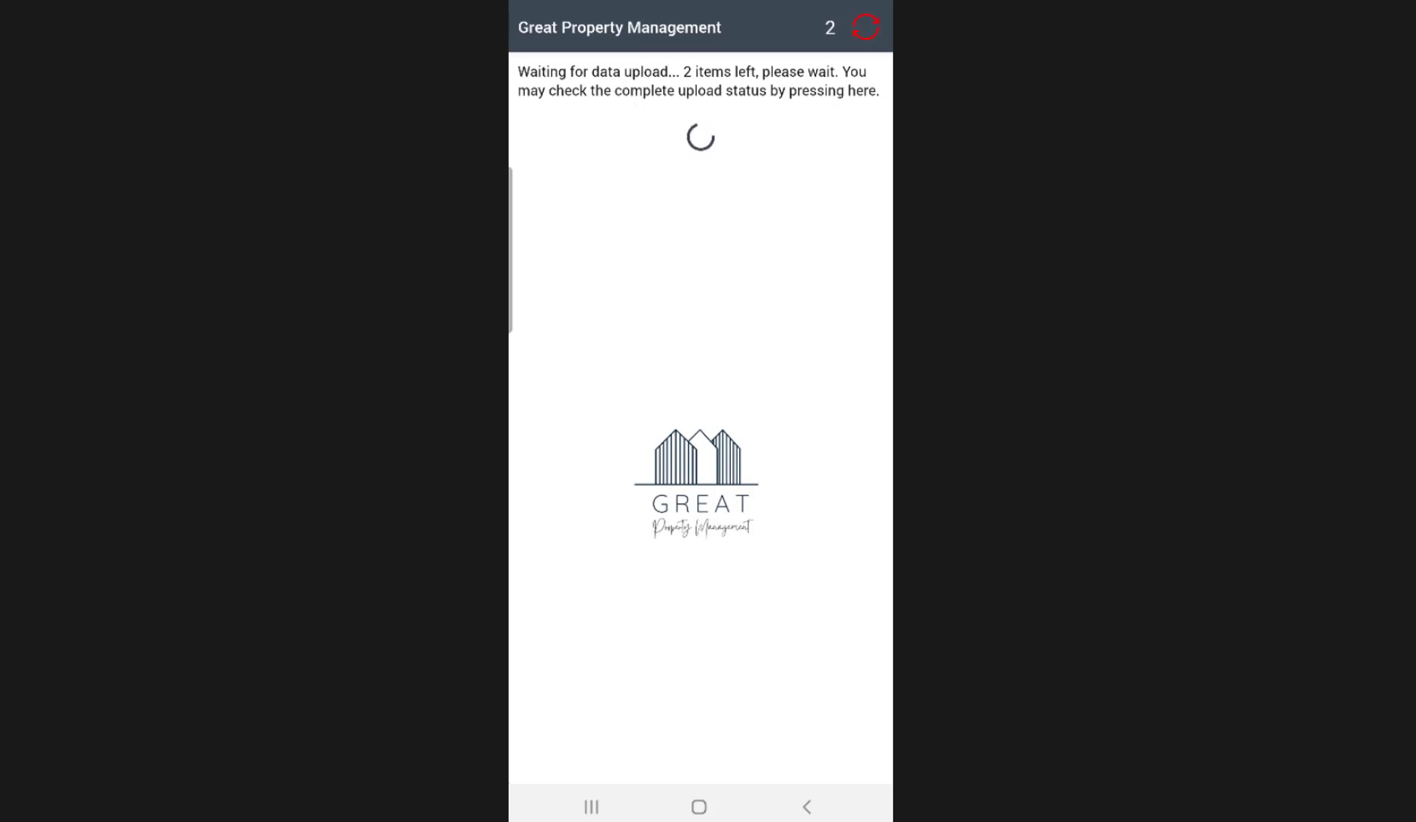